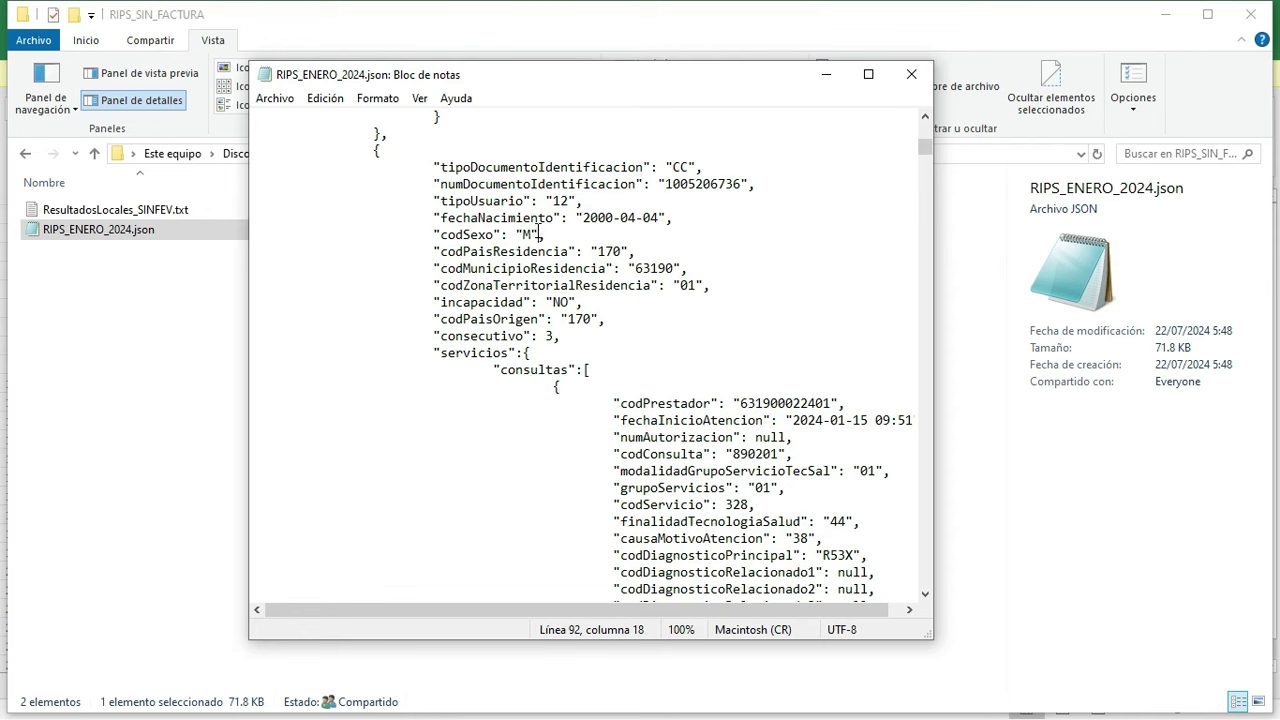
Close the RIPS_ENERO_2024.json file and rerun the pre-validation of the RIPS_SIN_FACTURA folder in the ministry's validation system
{"action": "left_click_drag", "start_coordinate": [538, 233], "coordinate": [523, 233]}
{"action": "left_click", "coordinate": [911, 74]}
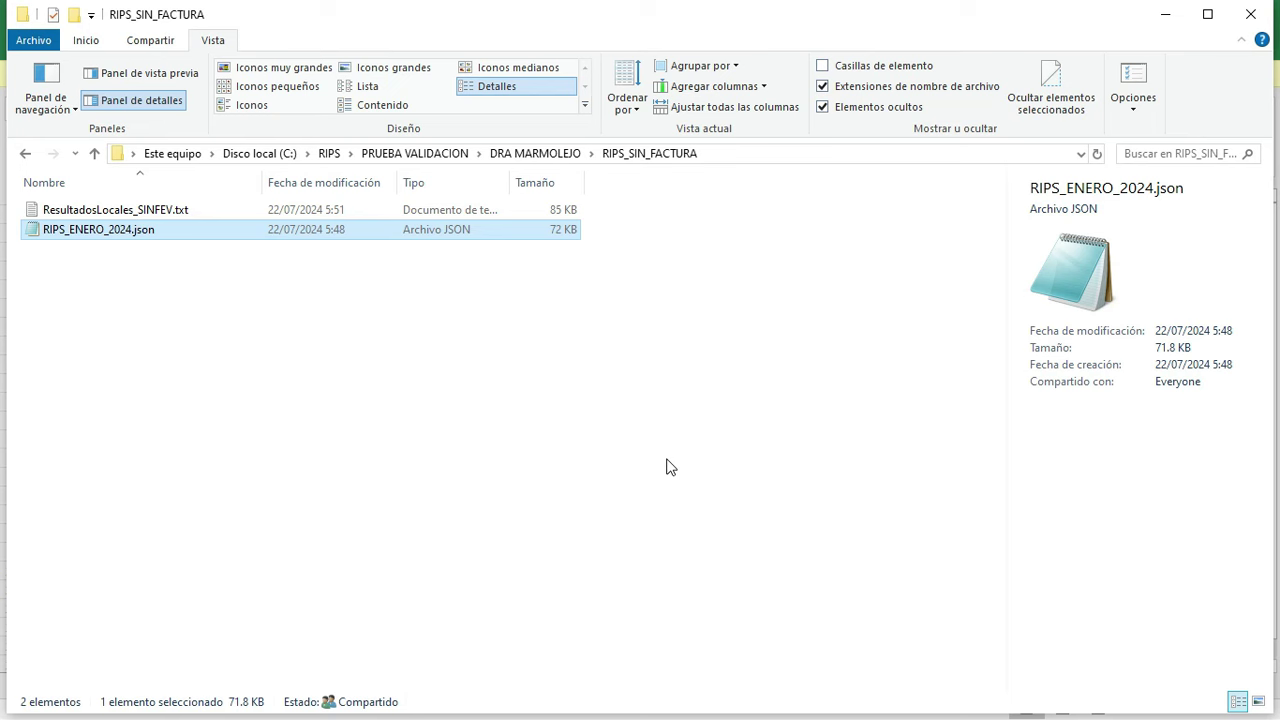
{"action": "key", "text": "alt+Tab"}
{"action": "key", "text": "alt+Tab"}
{"action": "key", "text": "alt+Tab"}
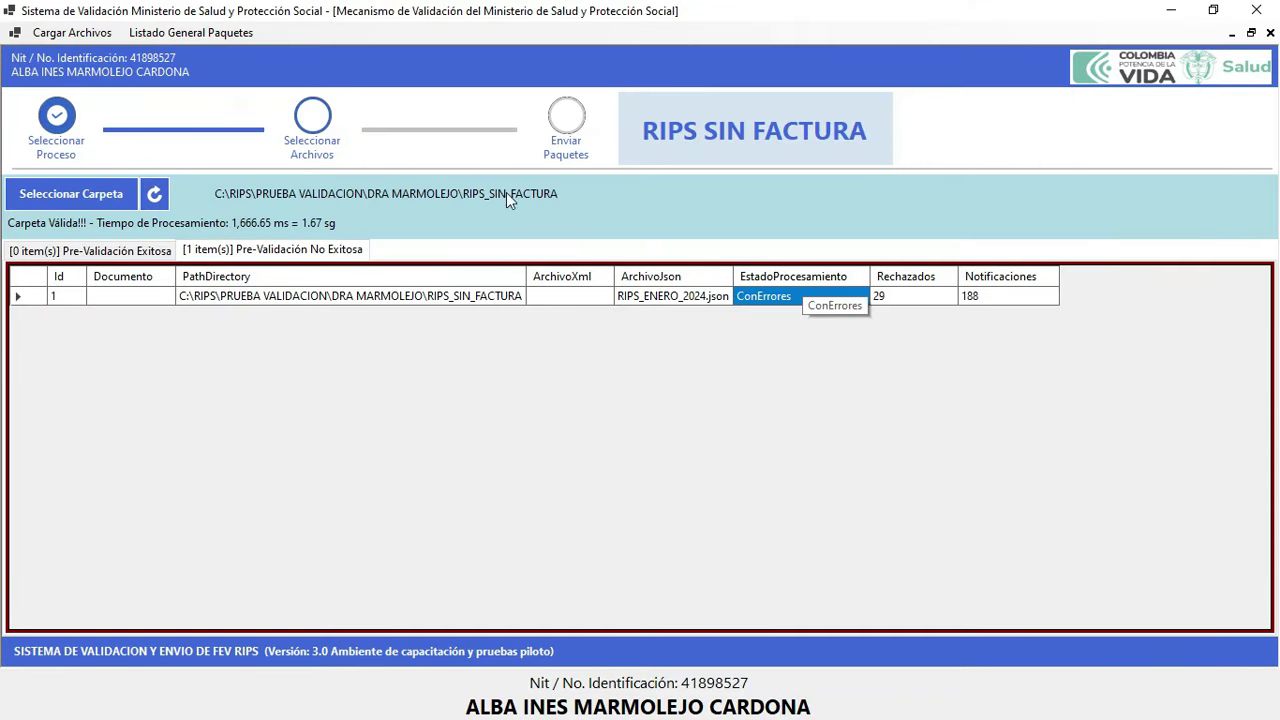
{"action": "left_click", "coordinate": [155, 196]}
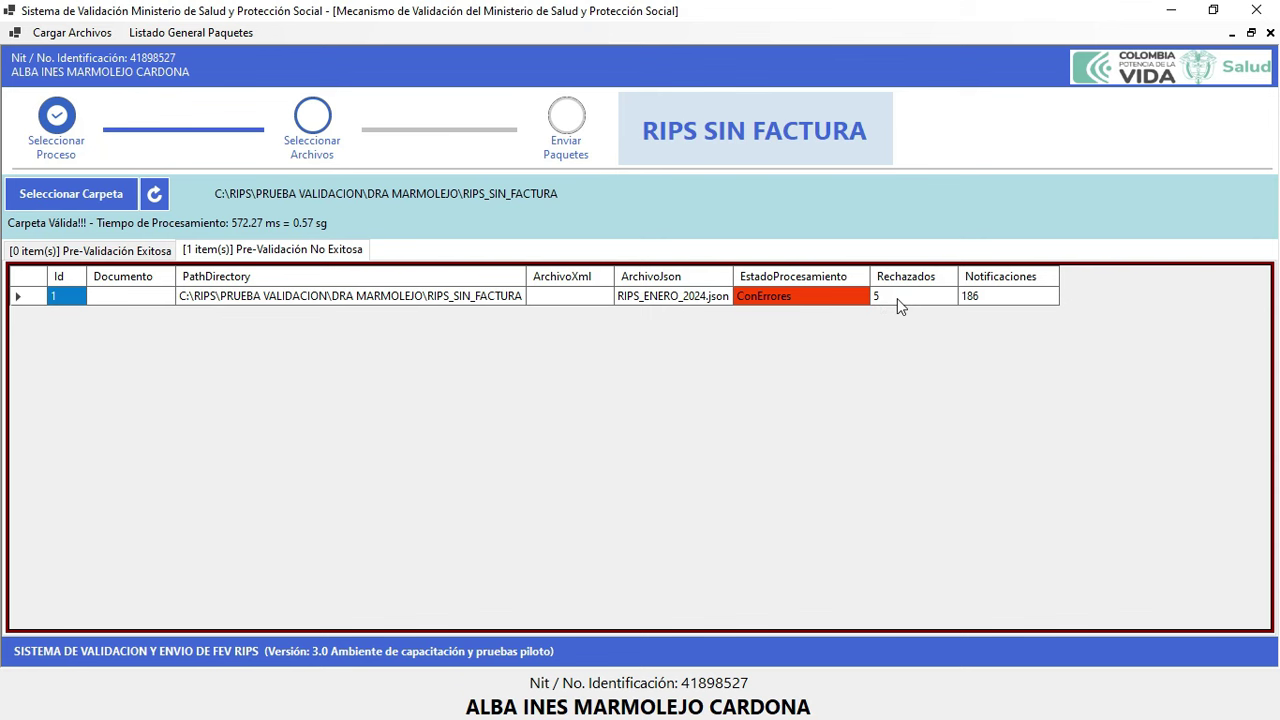
Open the detailed validation results of the package marked ConErrores and maximize the results window
{"action": "double_click", "coordinate": [772, 297]}
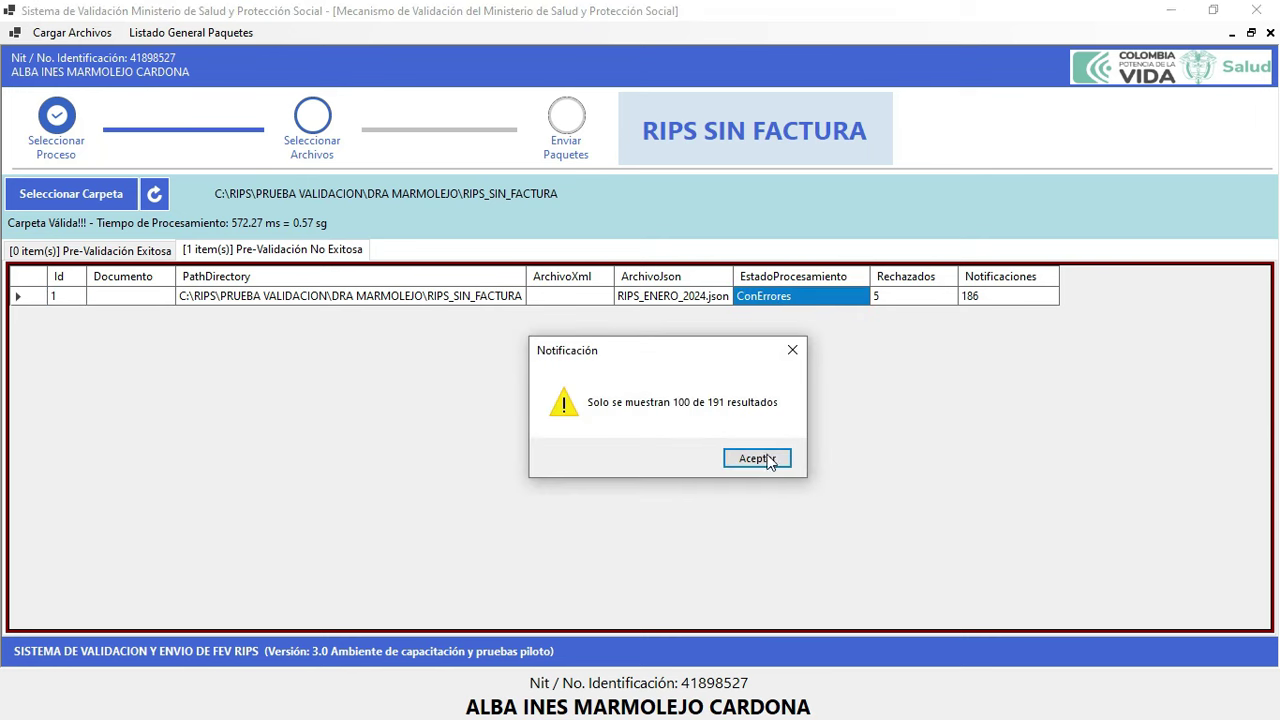
{"action": "left_click", "coordinate": [760, 462]}
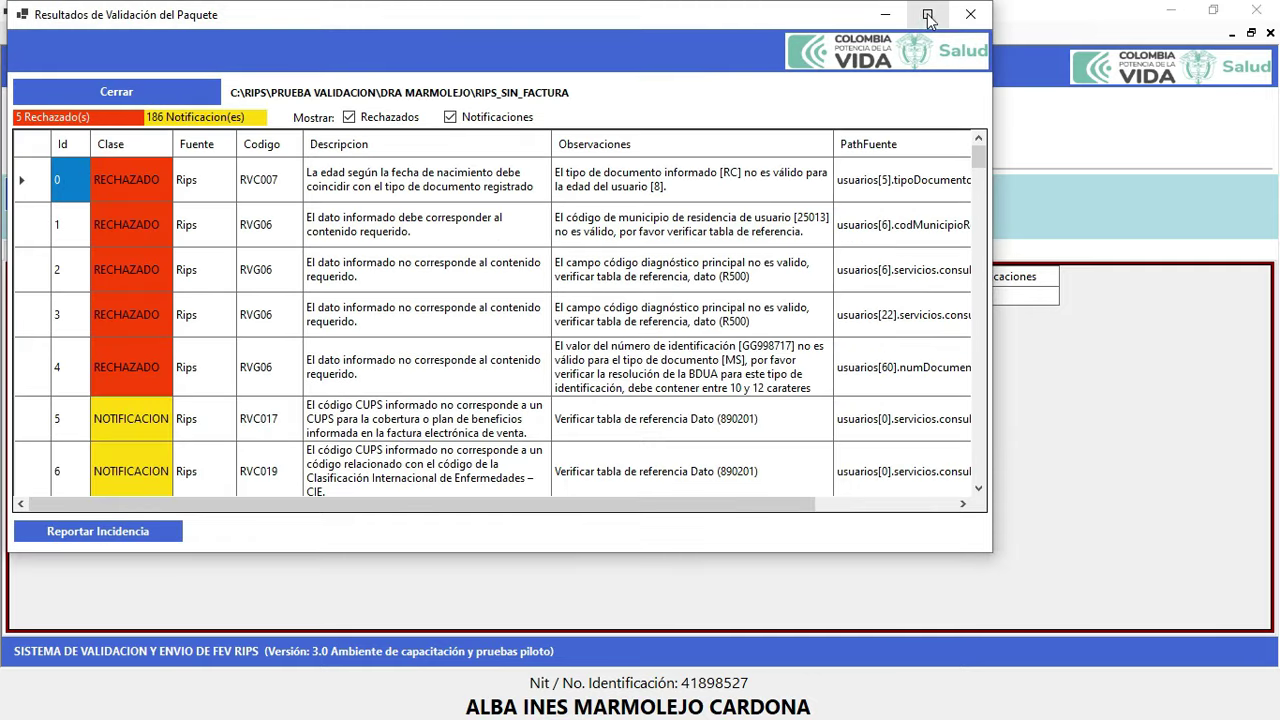
{"action": "left_click", "coordinate": [924, 15]}
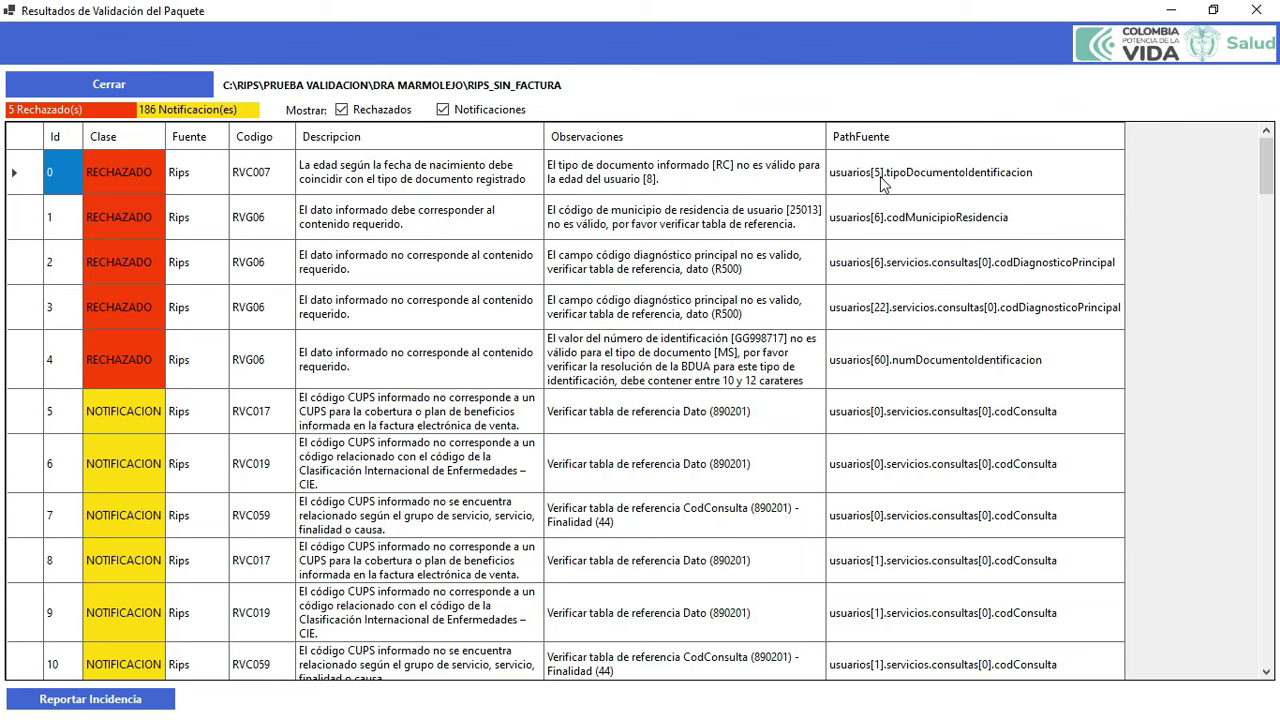
Switch to the RIPS_SIN_FACTURA folder and open RIPS_ENERO_2024.json in Notepad
{"action": "key", "text": "alt+Tab"}
{"action": "left_click", "coordinate": [640, 170]}
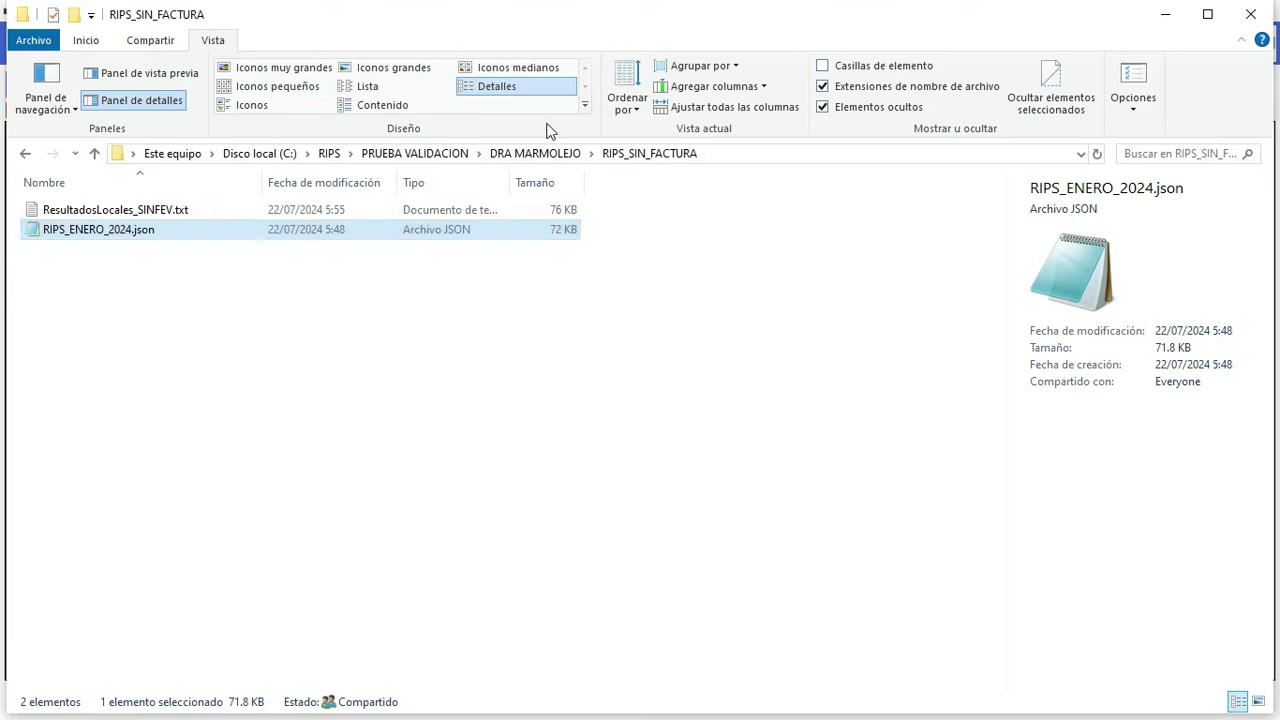
{"action": "double_click", "coordinate": [155, 240]}
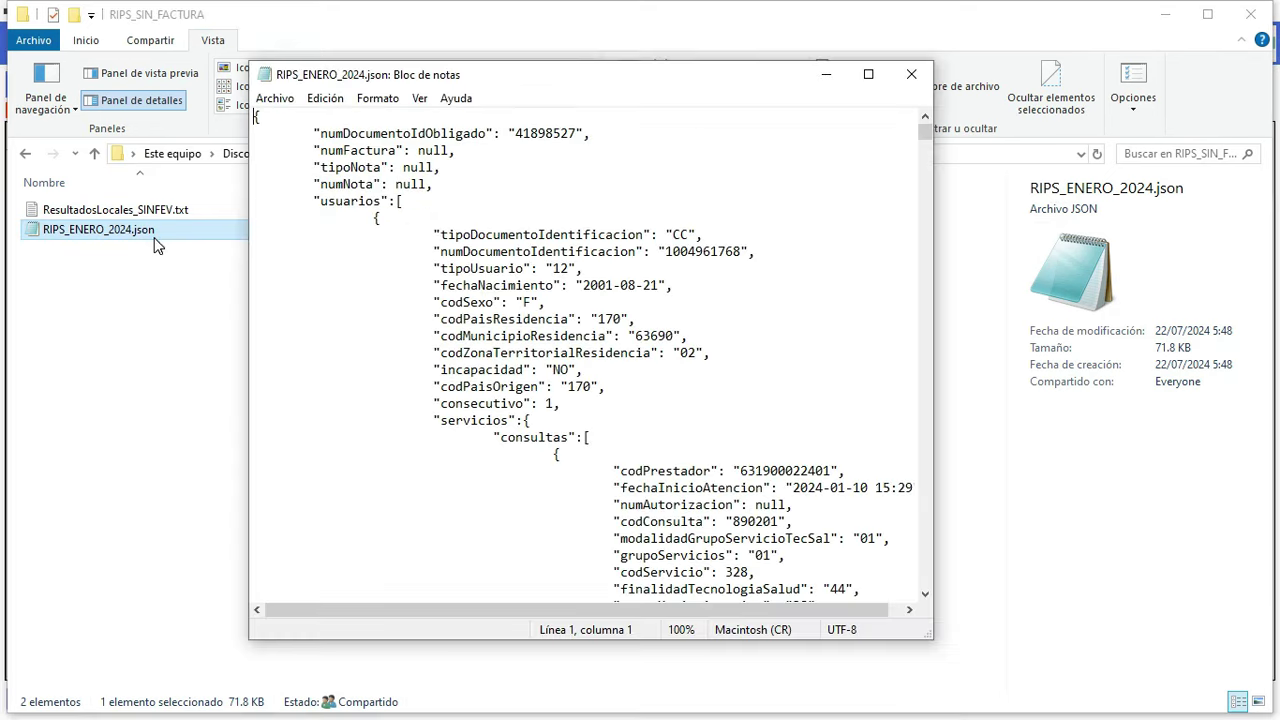
Change tipoDocumentoIdentificacion to TI in the user record with consecutivo 6, then close the file and save the change
{"action": "scroll", "coordinate": [622, 296], "scroll_direction": "down", "scroll_amount": 10}
{"action": "scroll", "coordinate": [622, 296], "scroll_direction": "down", "scroll_amount": 20}
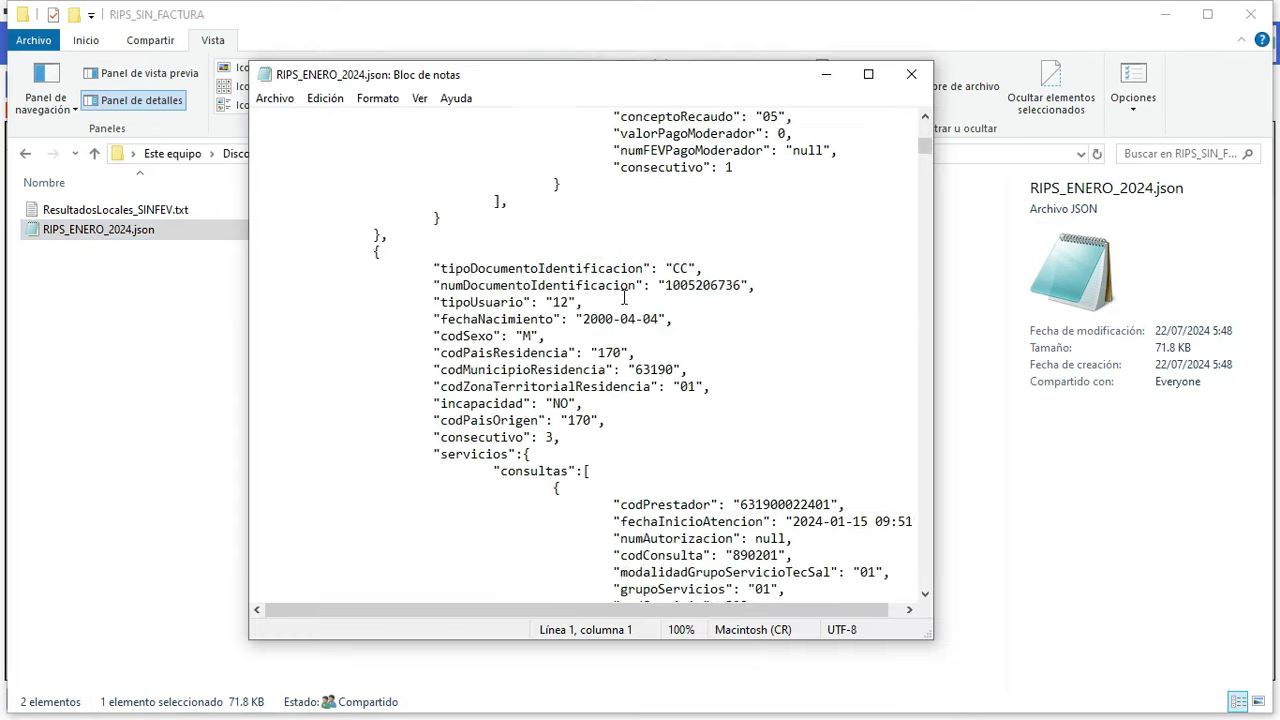
{"action": "scroll", "coordinate": [624, 298], "scroll_direction": "down", "scroll_amount": 15}
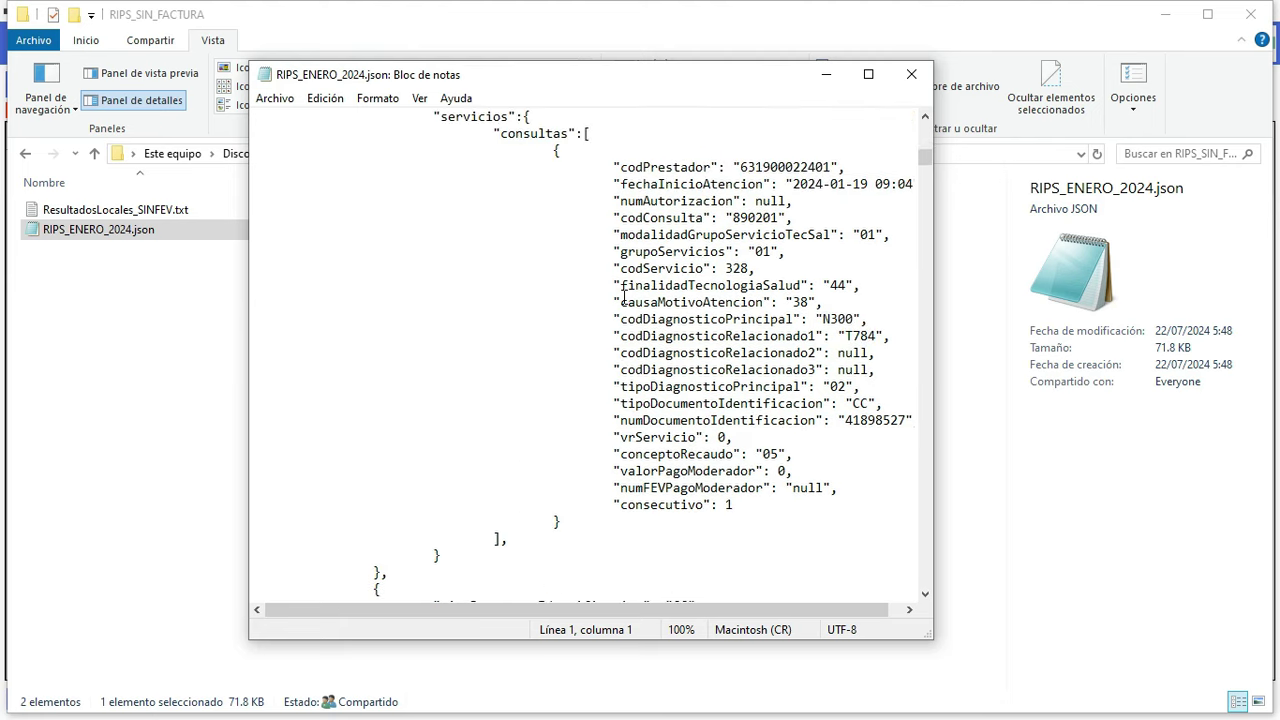
{"action": "scroll", "coordinate": [624, 297], "scroll_direction": "down", "scroll_amount": 8}
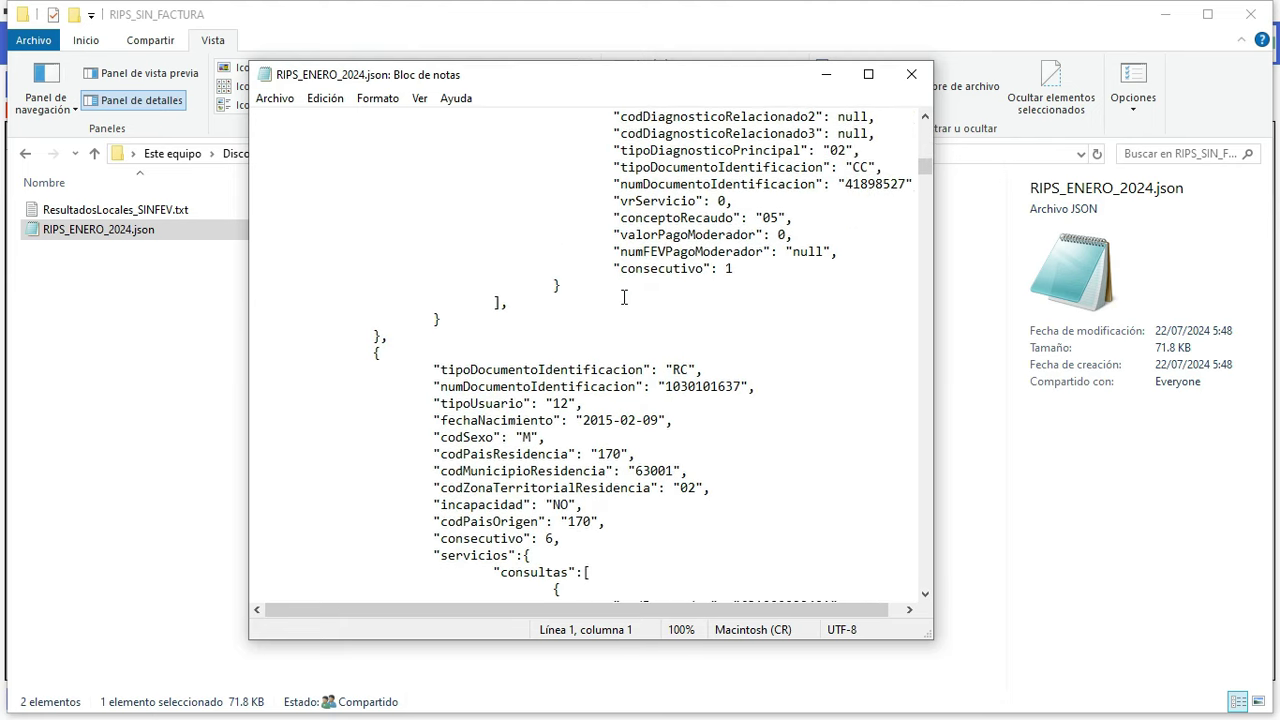
{"action": "scroll", "coordinate": [624, 297], "scroll_direction": "down", "scroll_amount": 3}
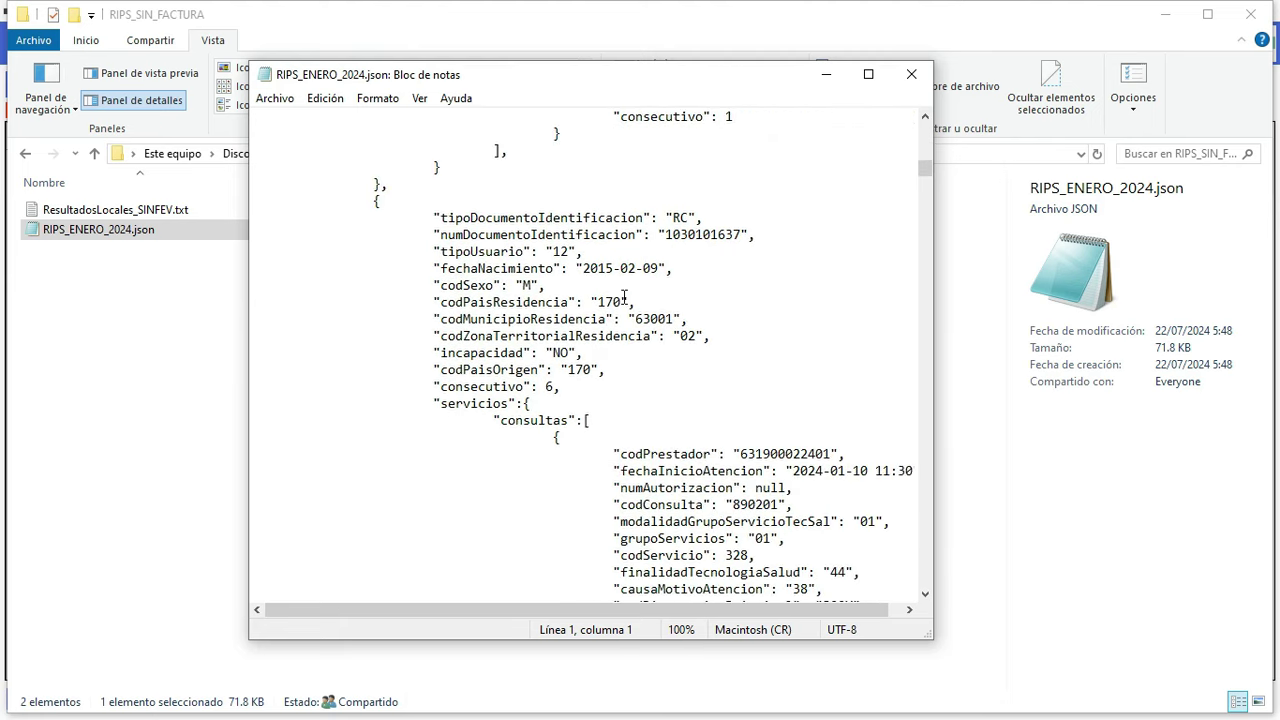
{"action": "double_click", "coordinate": [686, 217]}
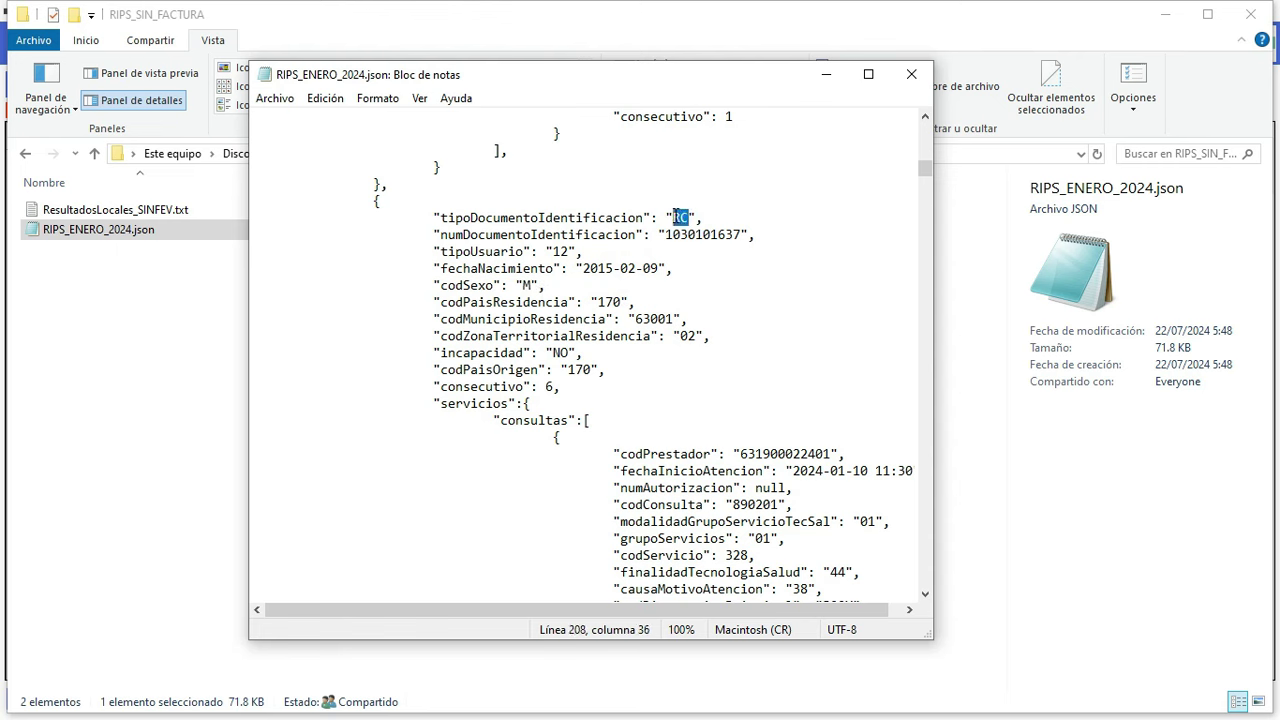
{"action": "type", "text": "t"}
{"action": "key", "text": "BackSpace"}
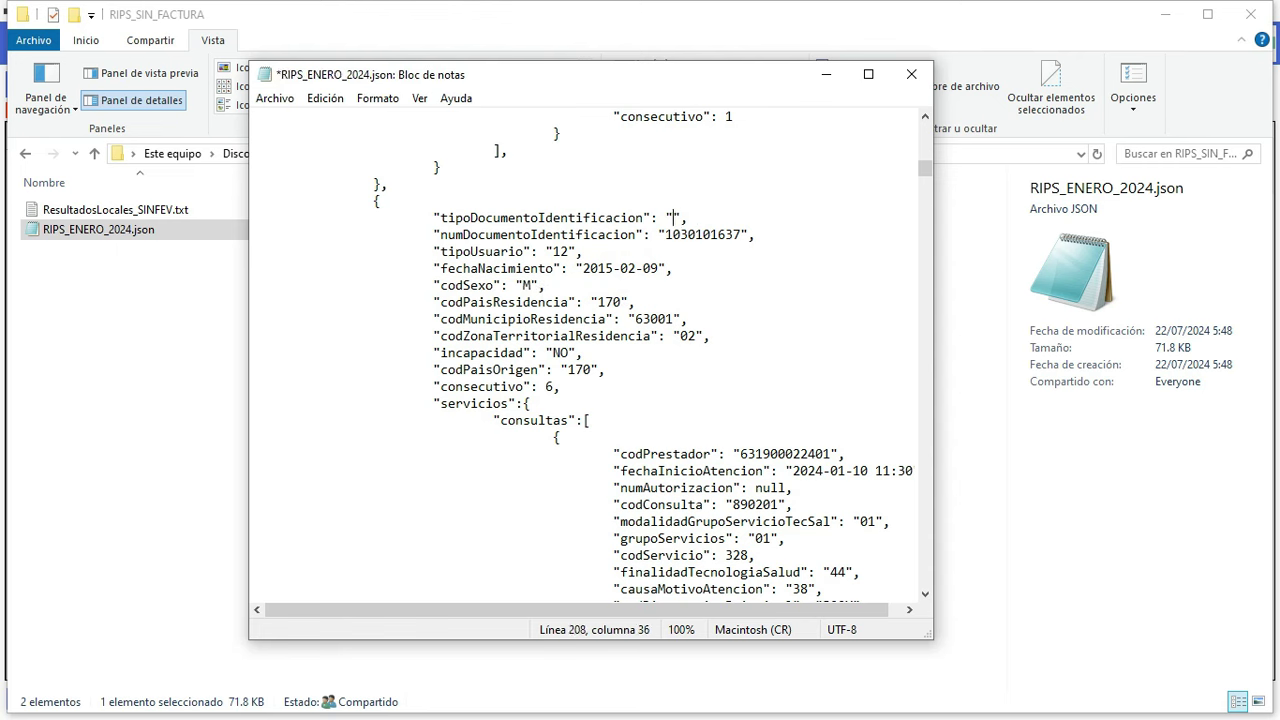
{"action": "key", "text": "Caps_Lock"}
{"action": "type", "text": "TI"}
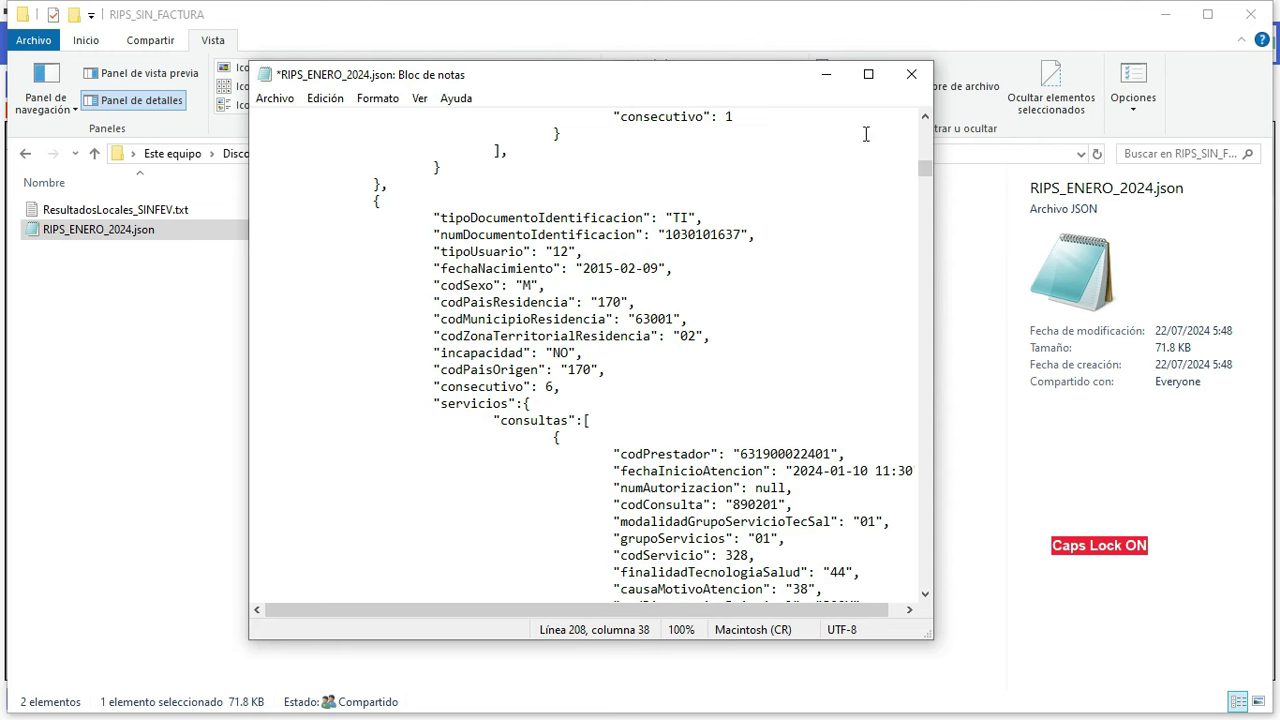
{"action": "left_click", "coordinate": [911, 74]}
{"action": "left_click", "coordinate": [555, 390]}
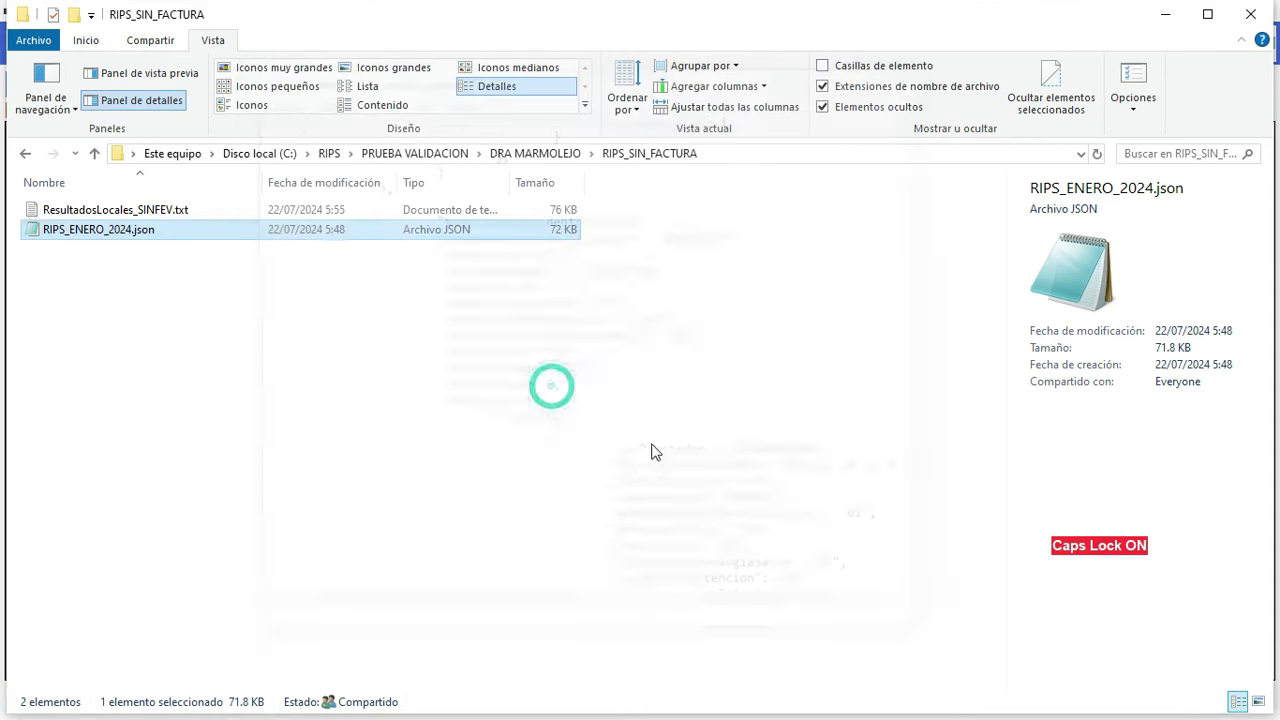
Return to the validation results to check the rejected municipality code, then open the Municipios catalogue in SIFAB
{"action": "key", "text": "alt+Tab"}
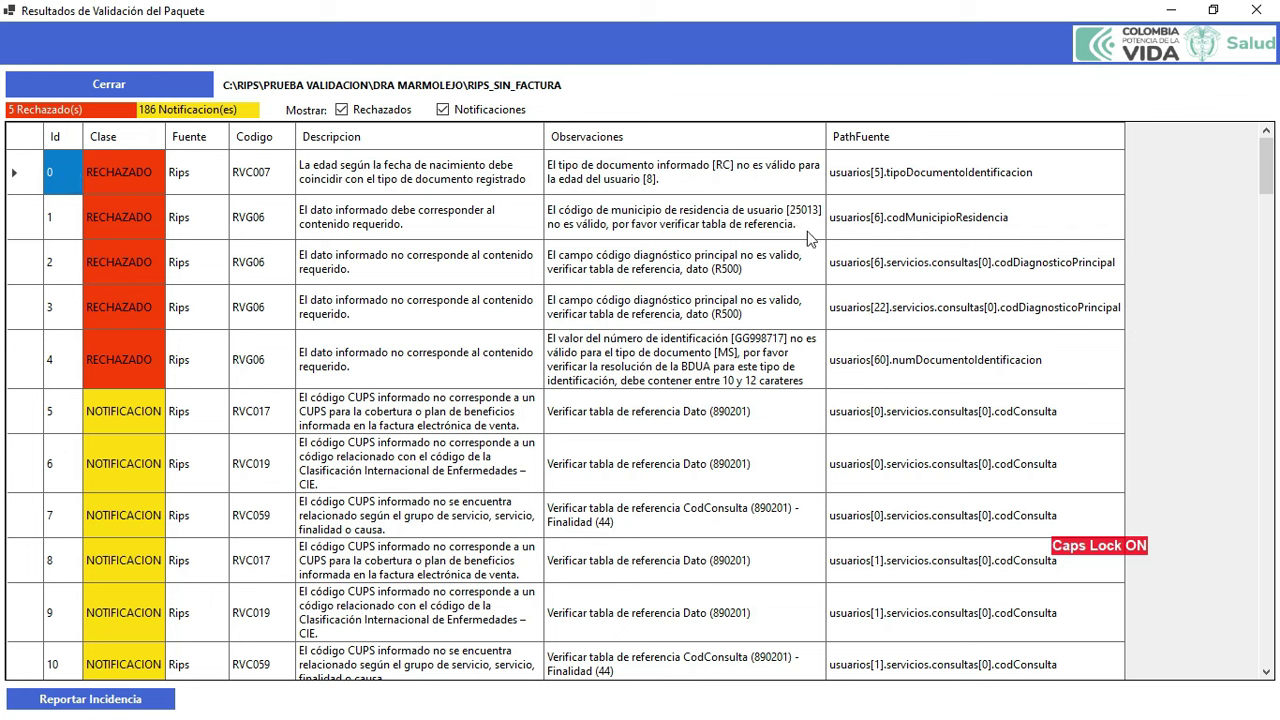
{"action": "key", "text": "alt+Tab"}
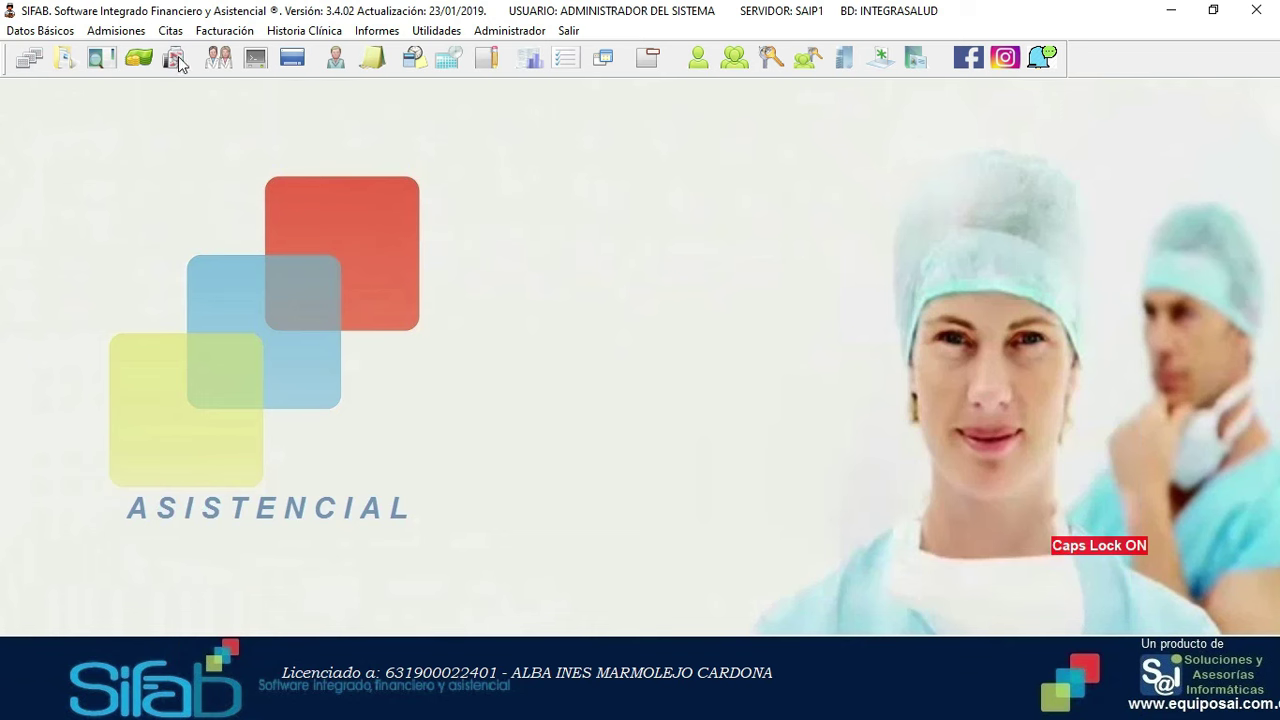
{"action": "left_click", "coordinate": [46, 33]}
{"action": "mouse_move", "coordinate": [75, 128]}
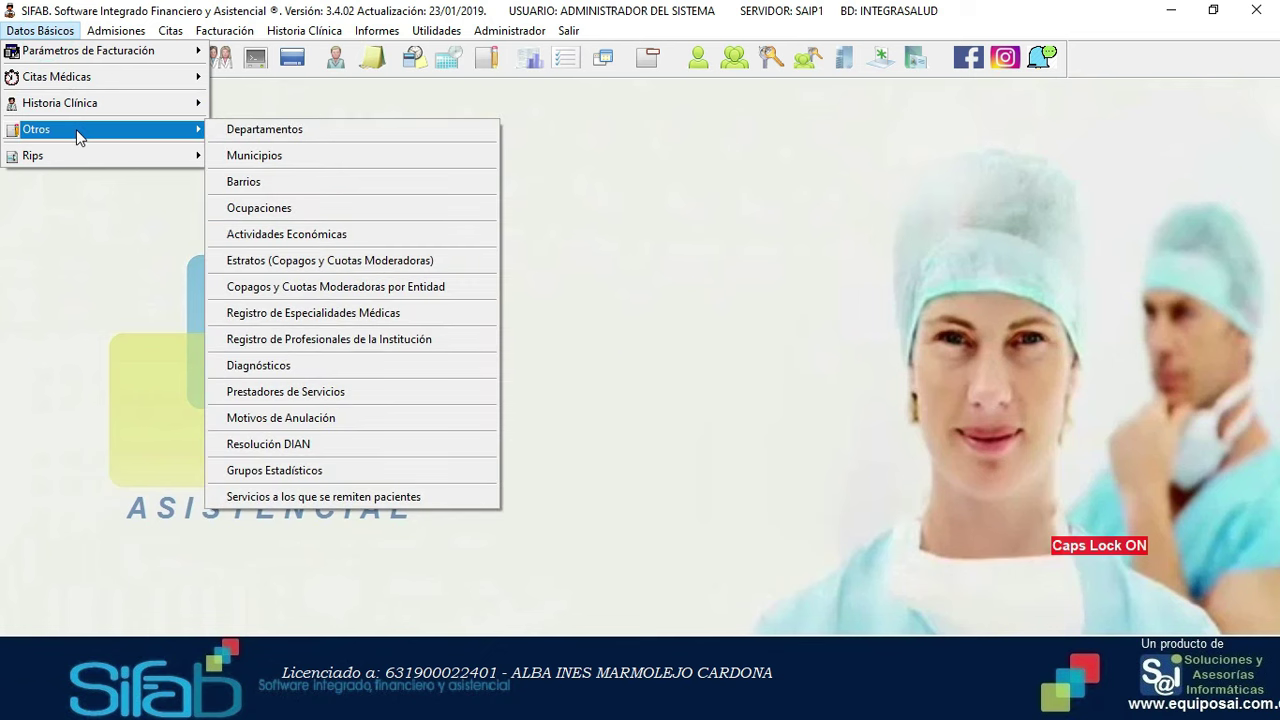
{"action": "left_click", "coordinate": [295, 155]}
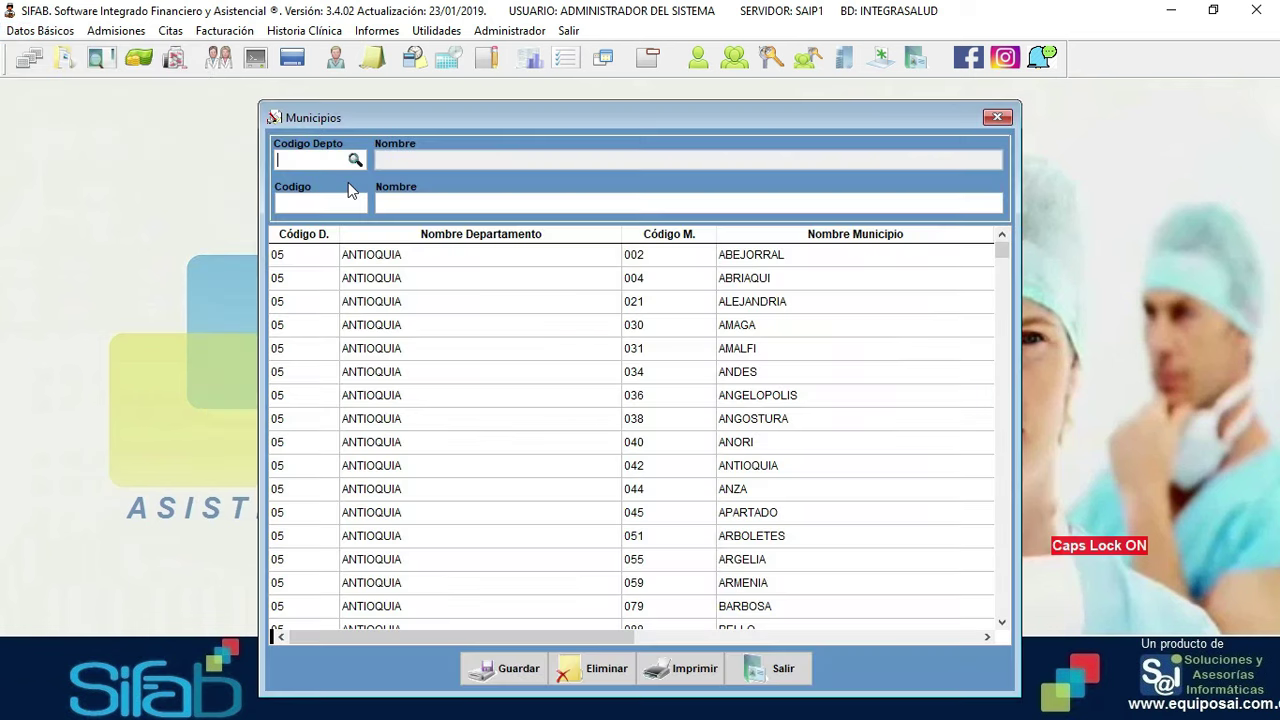
Look up municipality code 013 of department 25 in the Municipios catalogue
{"action": "type", "text": "25"}
{"action": "key", "text": "Return"}
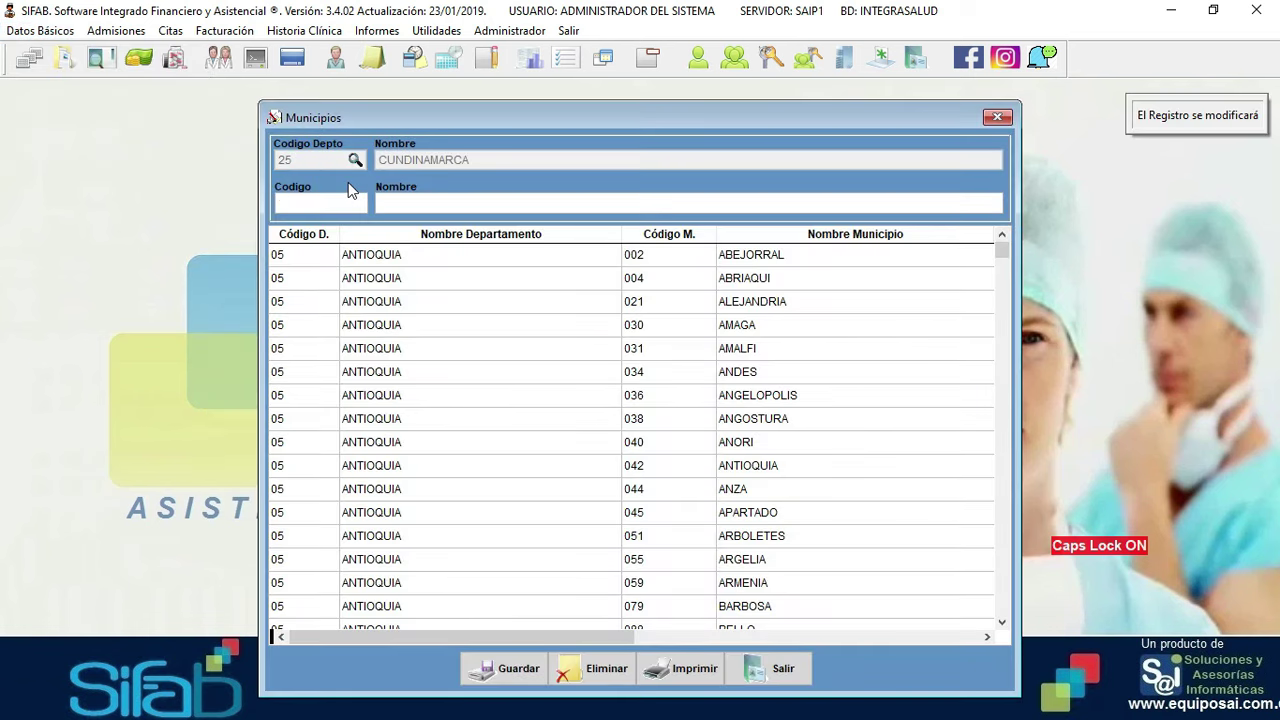
{"action": "type", "text": "013"}
{"action": "key", "text": "Return"}
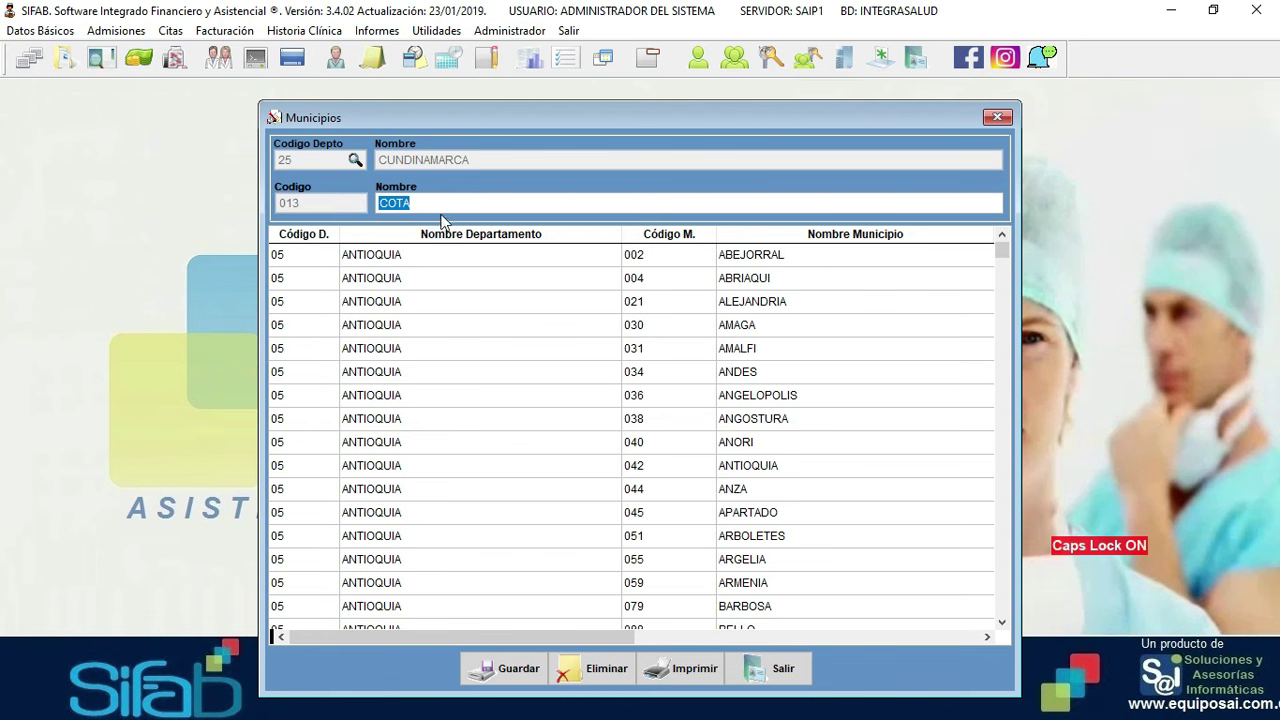
{"action": "key", "text": "Return"}
Download the Municipios reference table from the Mi Rips site in Chrome, open it in Excel and enable editing
{"action": "key", "text": "alt+Tab"}
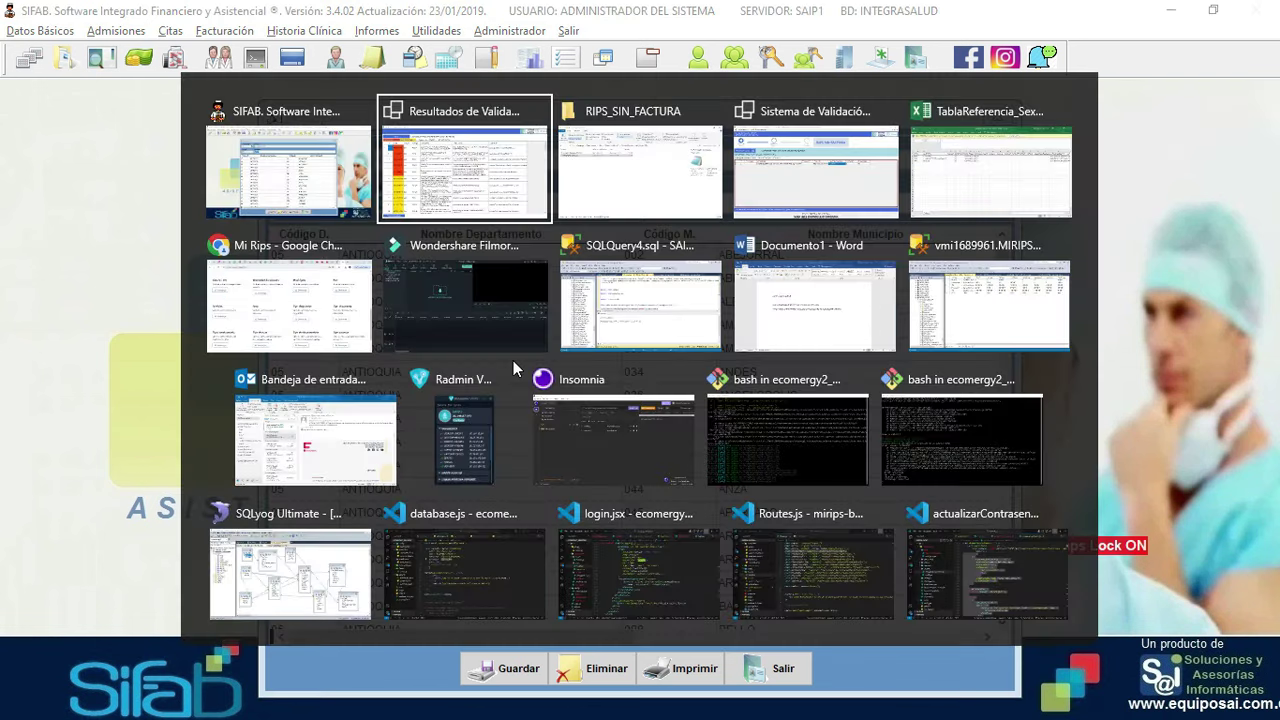
{"action": "key", "text": "Tab"}
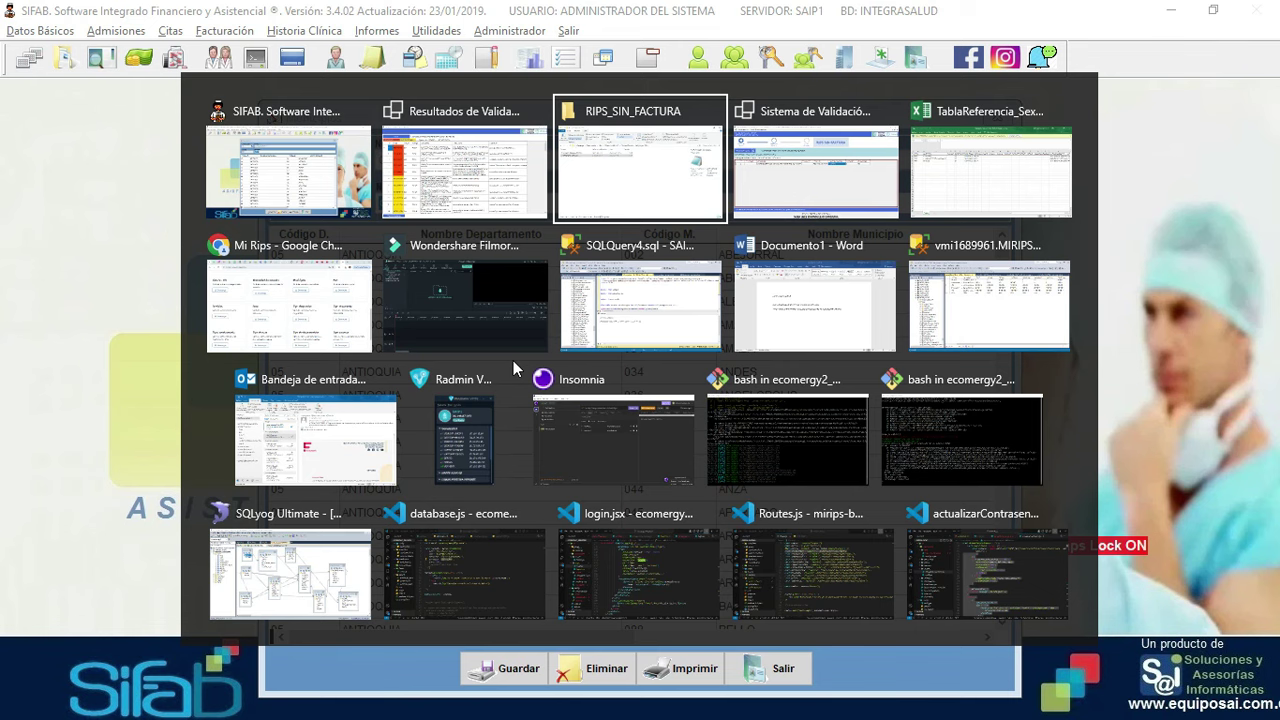
{"action": "key", "text": "Tab"}
{"action": "key", "text": "Tab"}
{"action": "key", "text": "Tab"}
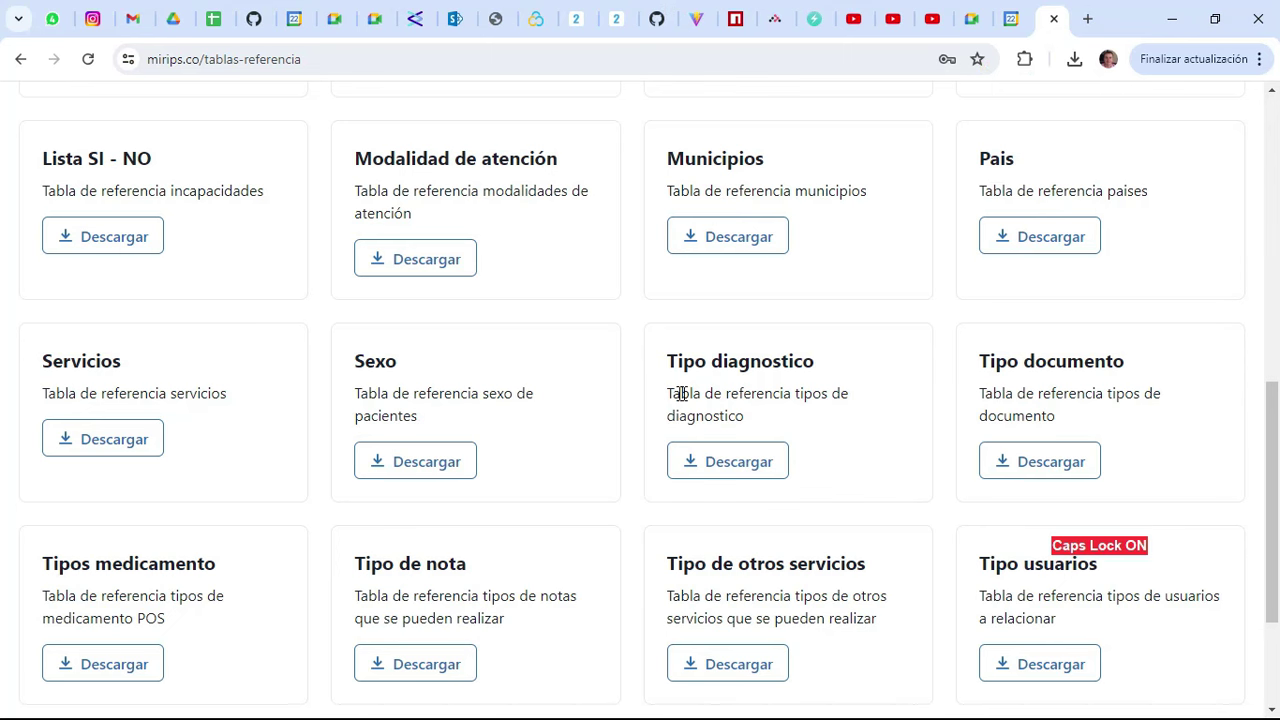
{"action": "left_click", "coordinate": [733, 245]}
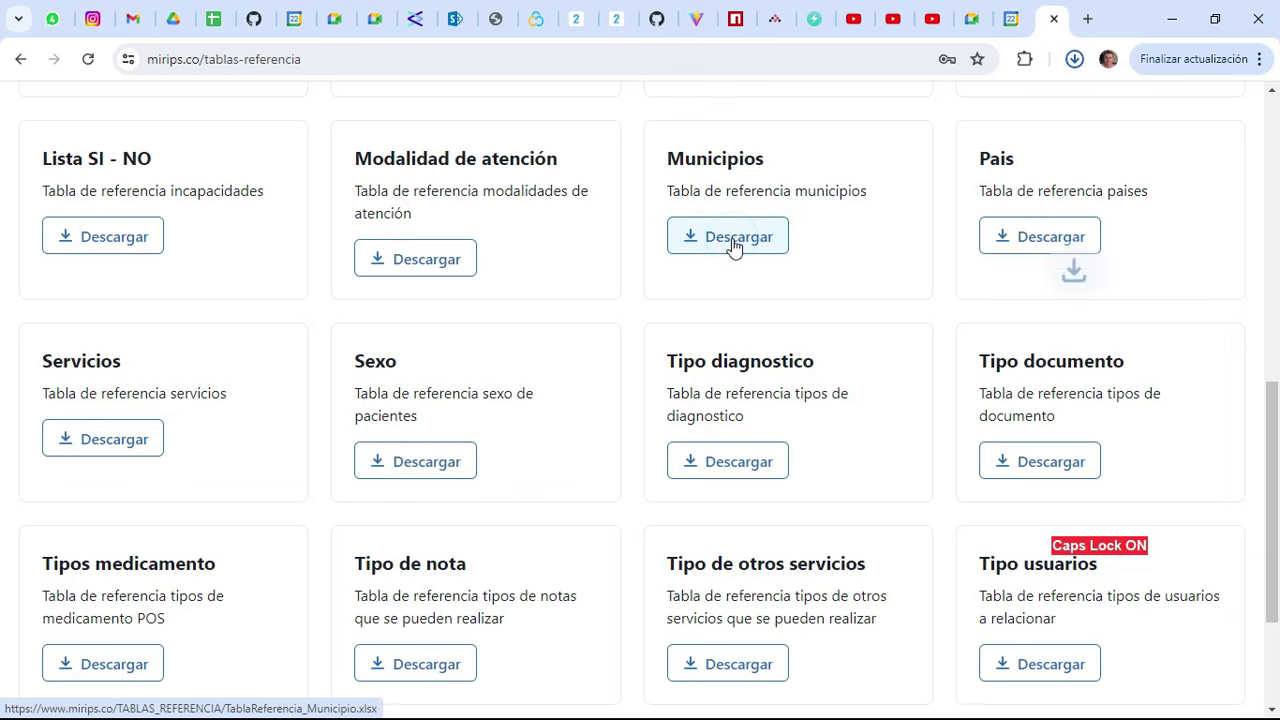
{"action": "left_click", "coordinate": [890, 112]}
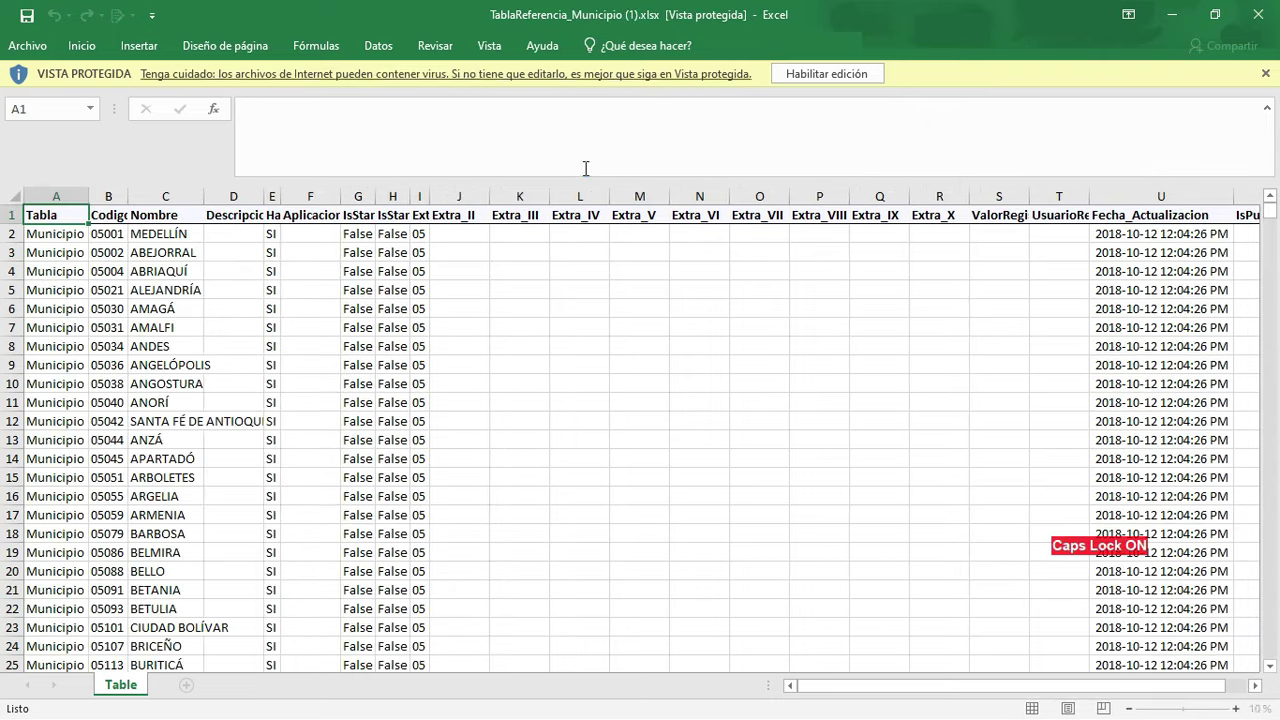
{"action": "left_click", "coordinate": [843, 73]}
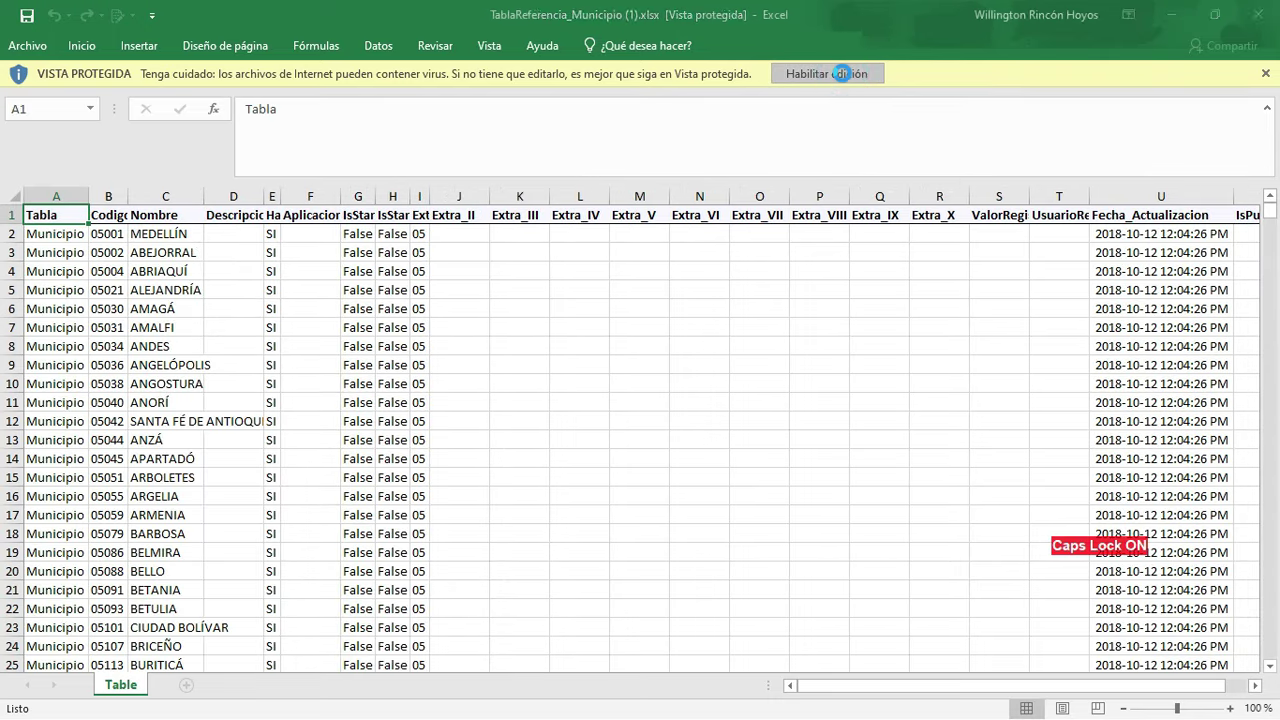
Search the municipality reference table for COTA and select its code in the Codigo column
{"action": "left_click", "coordinate": [1197, 108]}
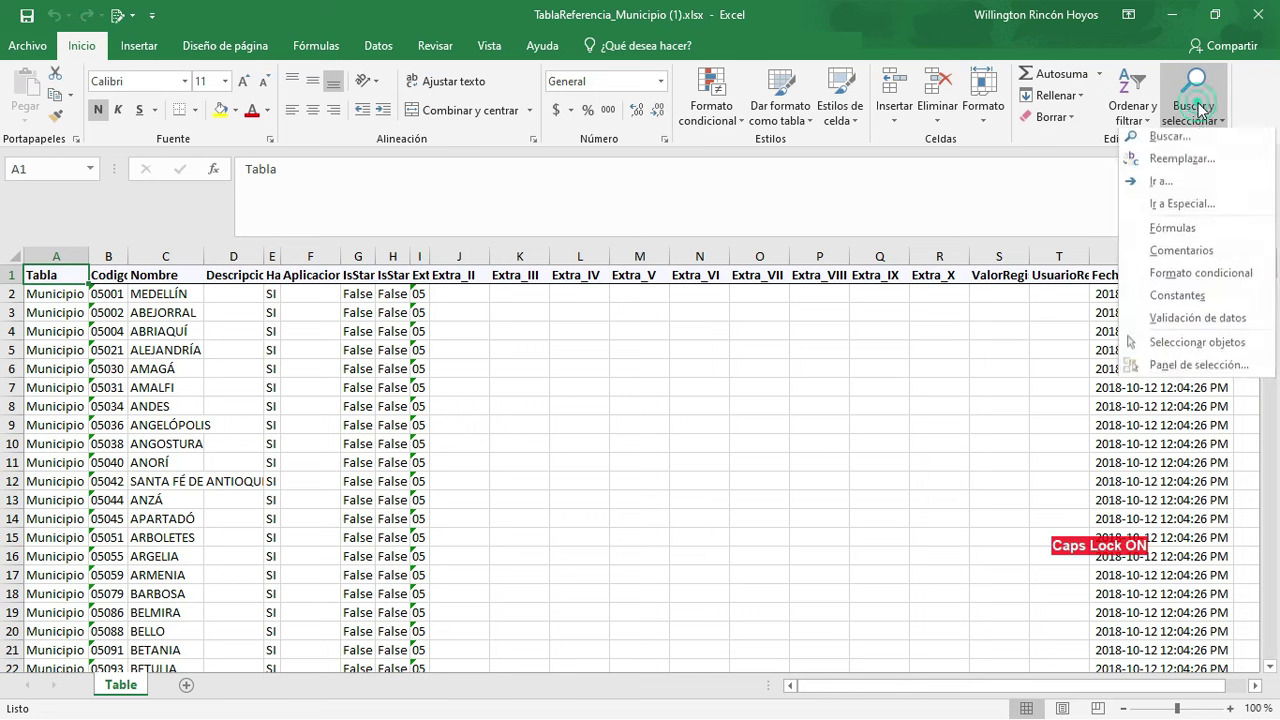
{"action": "left_click", "coordinate": [1170, 137]}
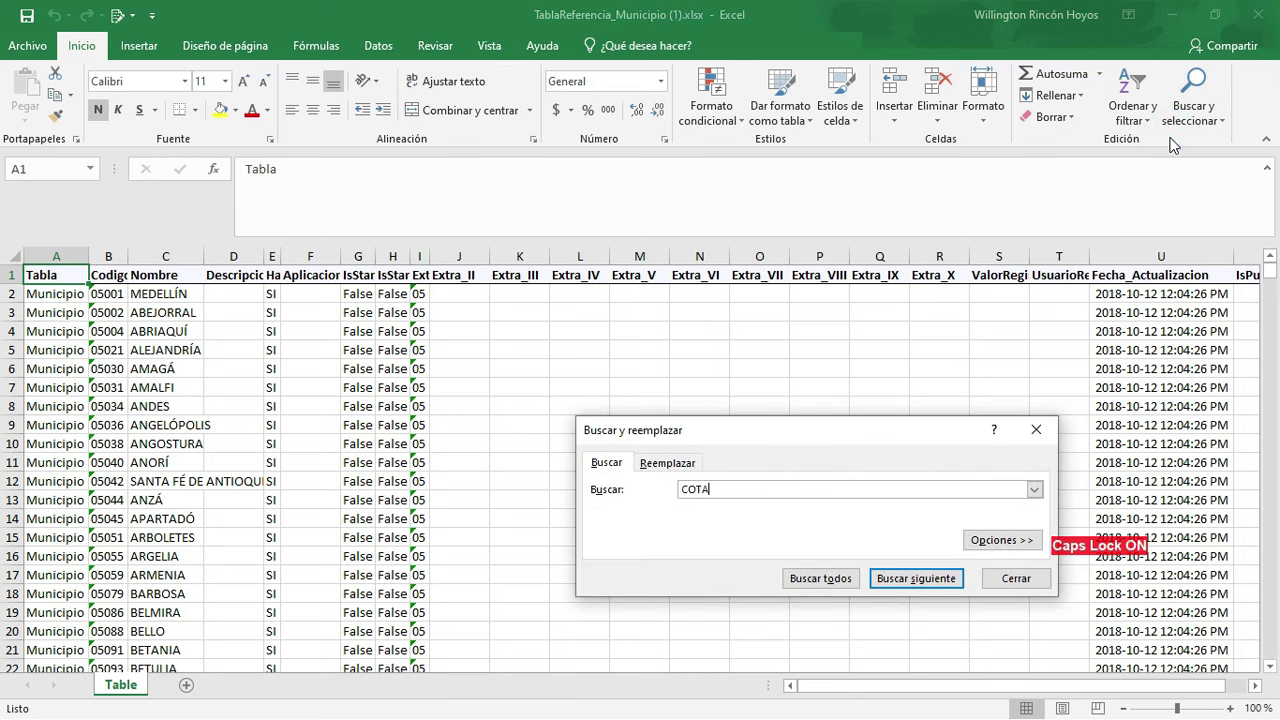
{"action": "key", "text": "Return"}
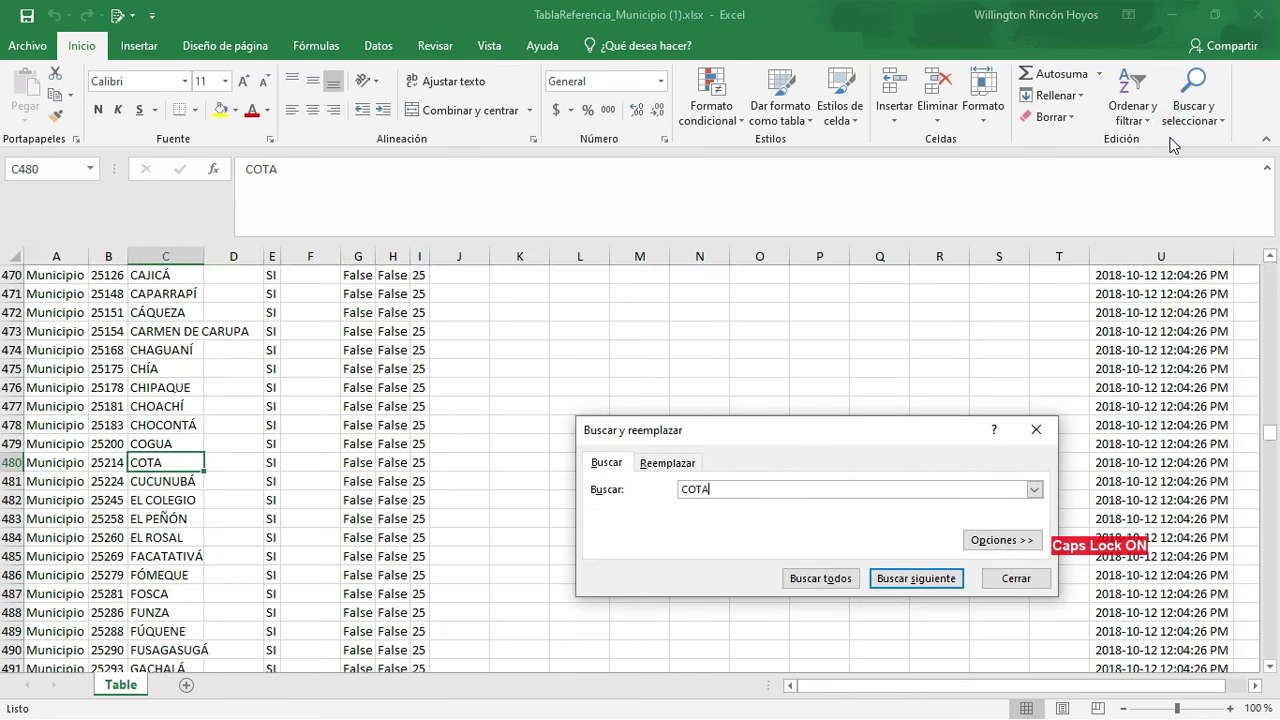
{"action": "left_click", "coordinate": [104, 462]}
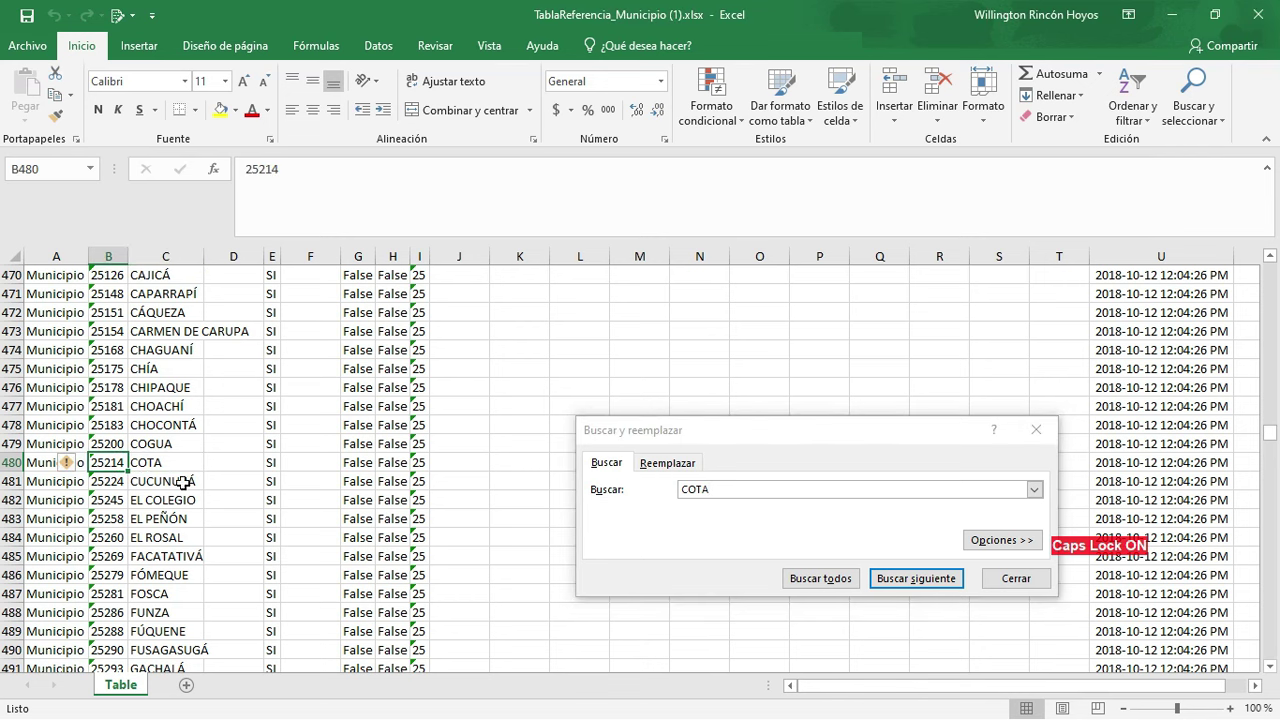
Switch back to the RIPS_SIN_FACTURA folder and reopen RIPS_ENERO_2024.json in Notepad
{"action": "key", "text": "alt+Tab"}
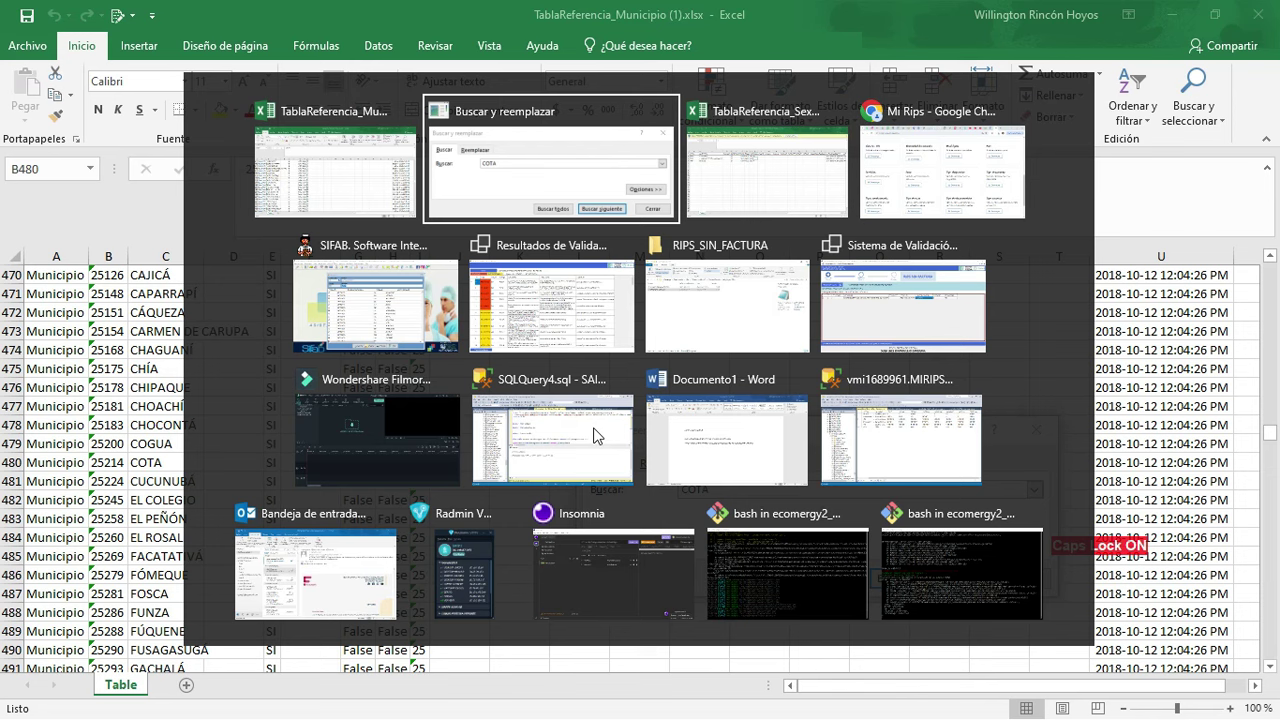
{"action": "key", "text": "alt+Tab"}
{"action": "key", "text": "alt+Tab"}
{"action": "key", "text": "alt+Tab"}
{"action": "key", "text": "alt+Tab"}
{"action": "key", "text": "alt+Tab"}
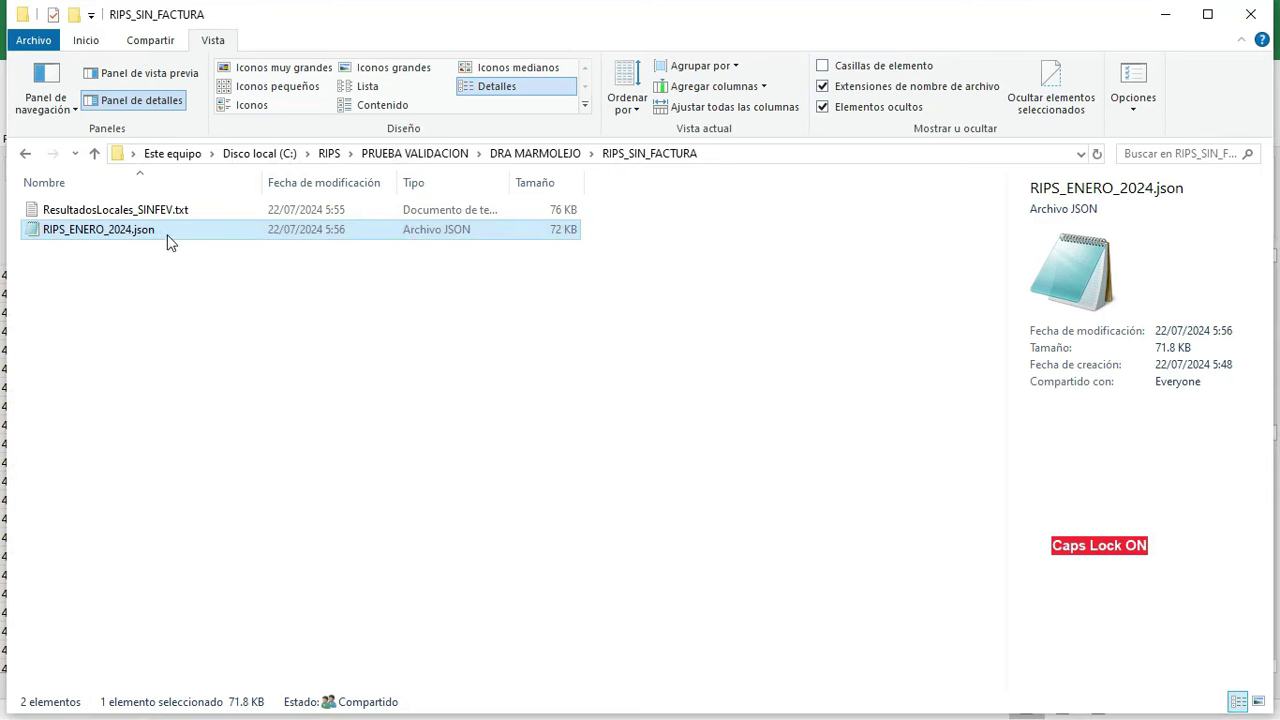
{"action": "double_click", "coordinate": [150, 232]}
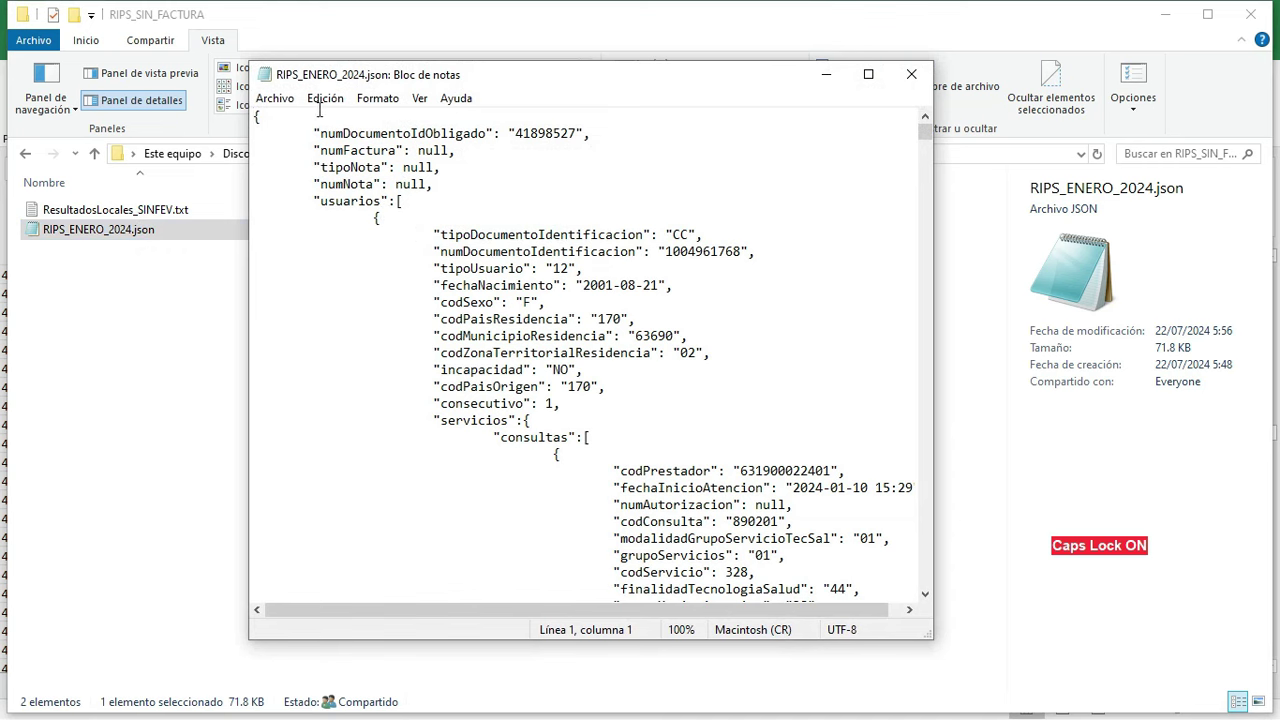
Find municipality code 25013 in RIPS_ENERO_2024.json, change that codMunicipioResidencia to 25214 and save the file
{"action": "left_click", "coordinate": [325, 98]}
{"action": "left_click", "coordinate": [352, 254]}
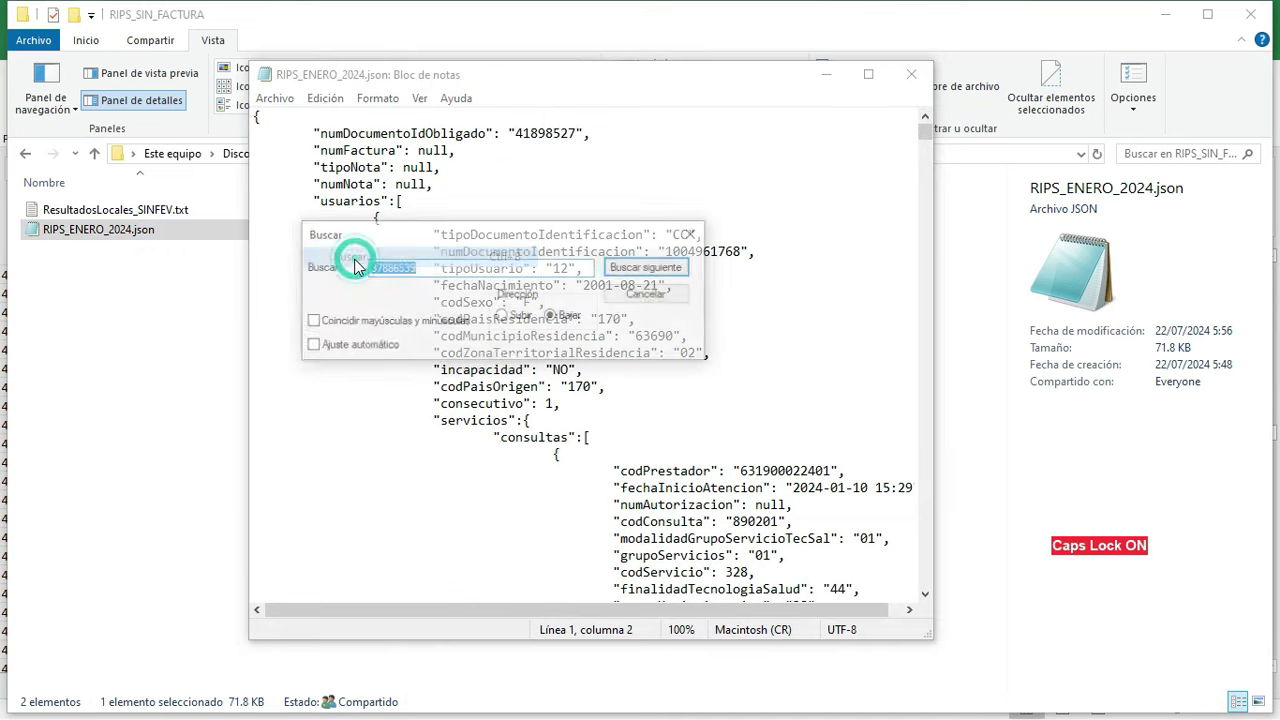
{"action": "type", "text": "25013"}
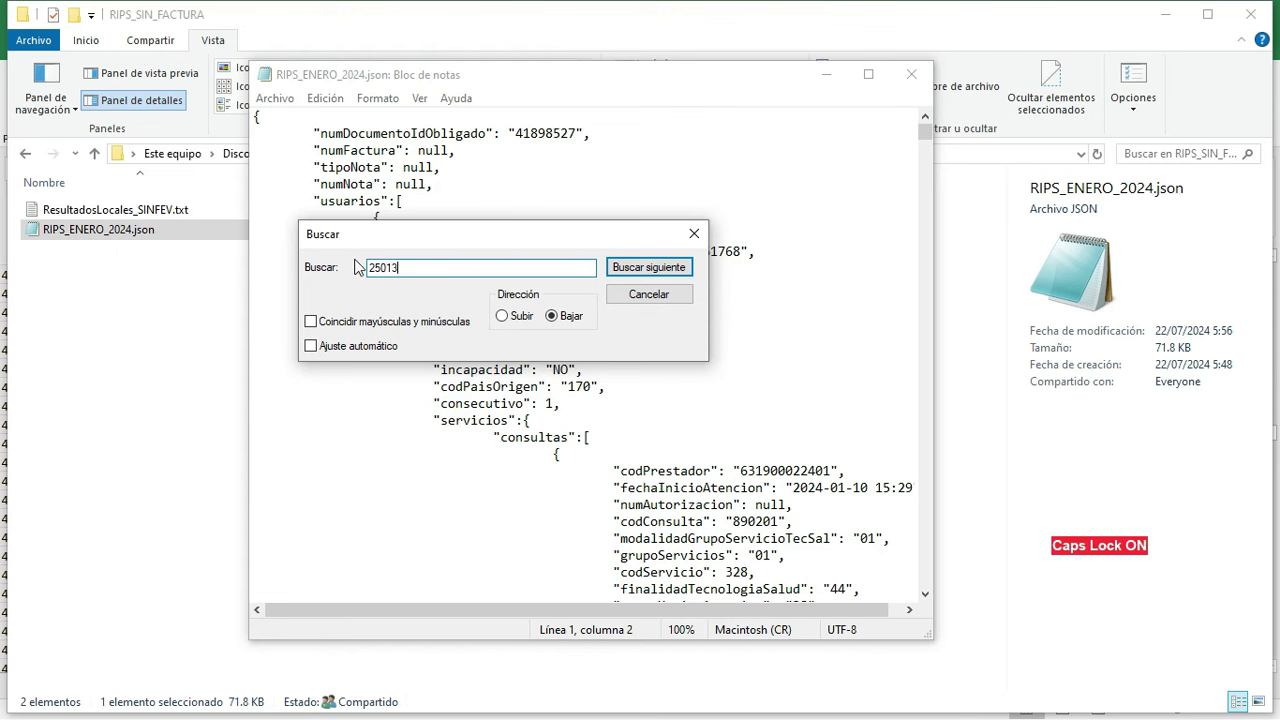
{"action": "key", "text": "Return"}
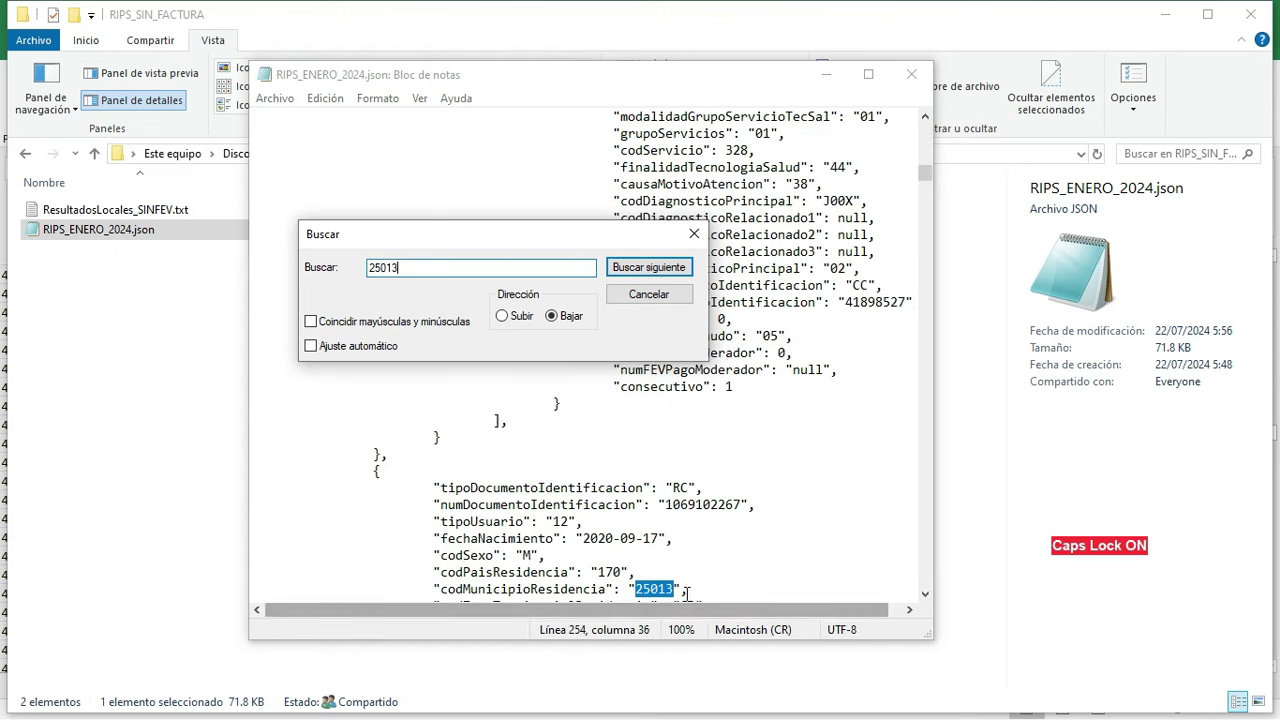
{"action": "left_click", "coordinate": [675, 589]}
{"action": "key", "text": "BackSpace"}
{"action": "key", "text": "BackSpace"}
{"action": "key", "text": "BackSpace"}
{"action": "type", "text": "214"}
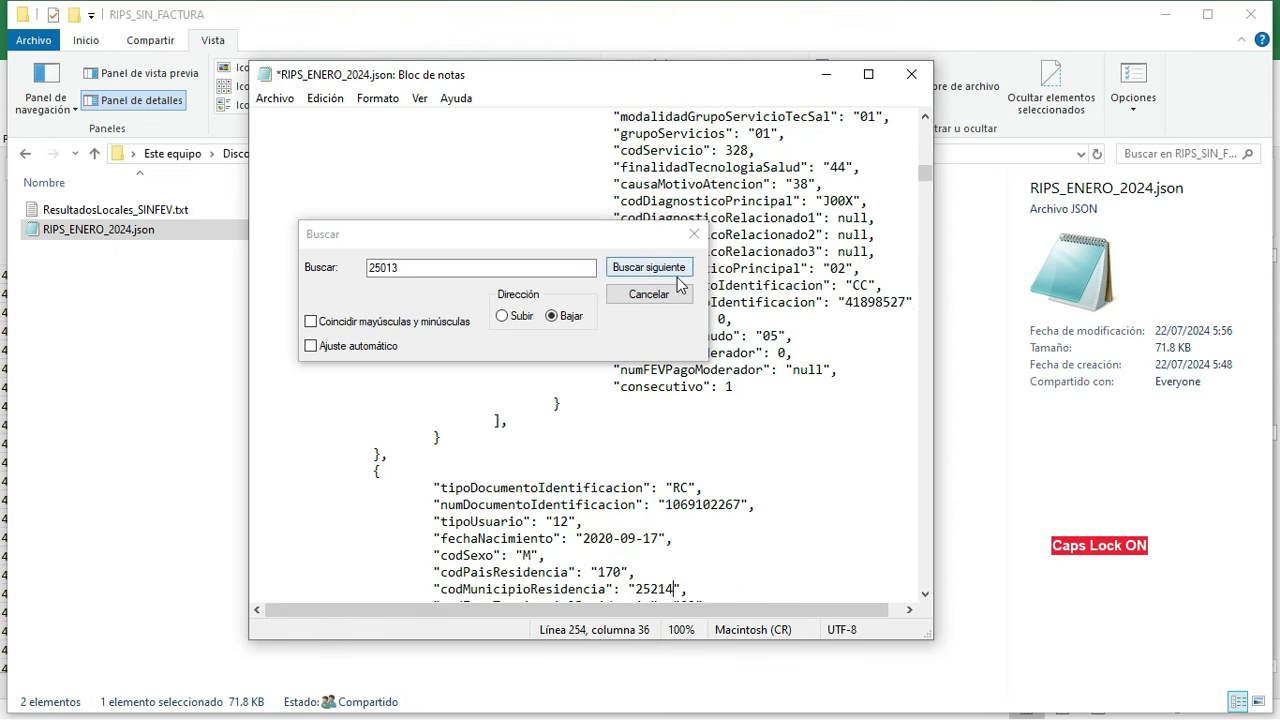
{"action": "left_click", "coordinate": [275, 98]}
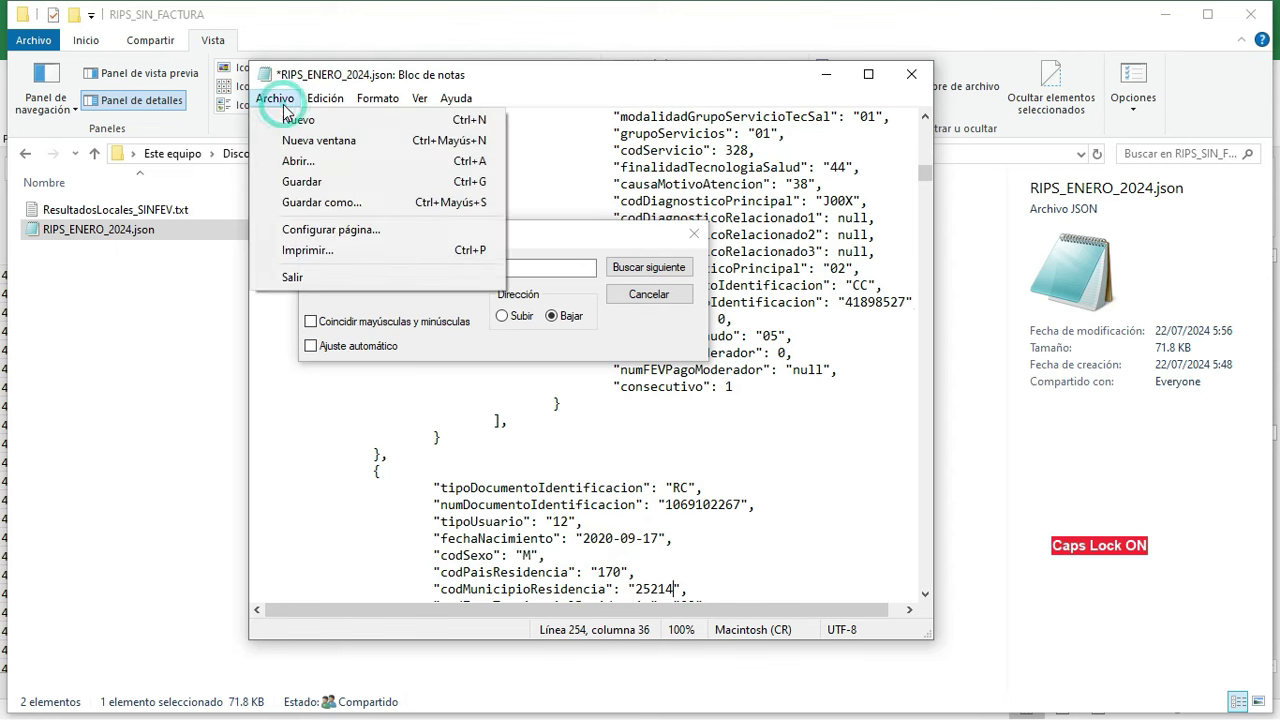
{"action": "left_click", "coordinate": [296, 183]}
Switch to the package validation results and check the next rejected value
{"action": "key", "text": "alt+Tab"}
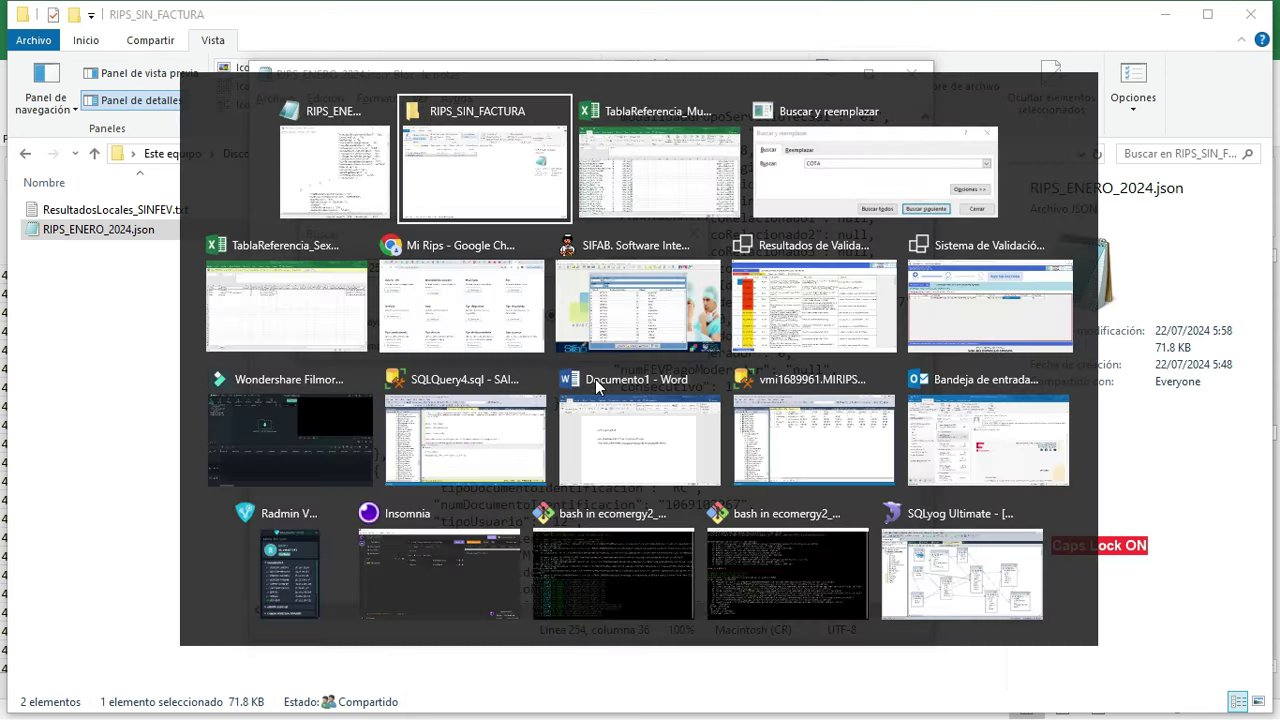
{"action": "key", "text": "alt+Tab"}
{"action": "key", "text": "alt+Tab"}
{"action": "key", "text": "alt+Tab"}
{"action": "key", "text": "alt+Tab"}
{"action": "key", "text": "alt+Tab"}
{"action": "key", "text": "alt+Tab"}
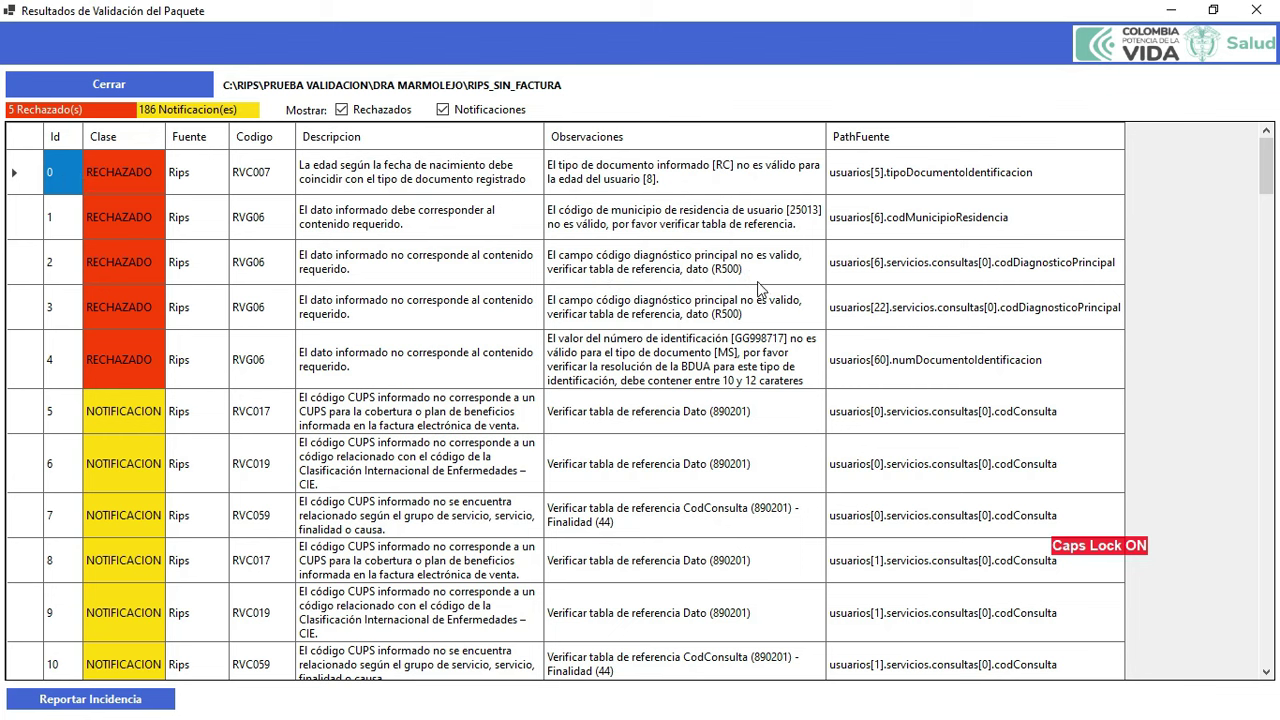
Switch to SIFAB, close the Municipios catalogue and look up diagnosis code R500 in the Diagnósticos catalogue
{"action": "key", "text": "alt+Tab"}
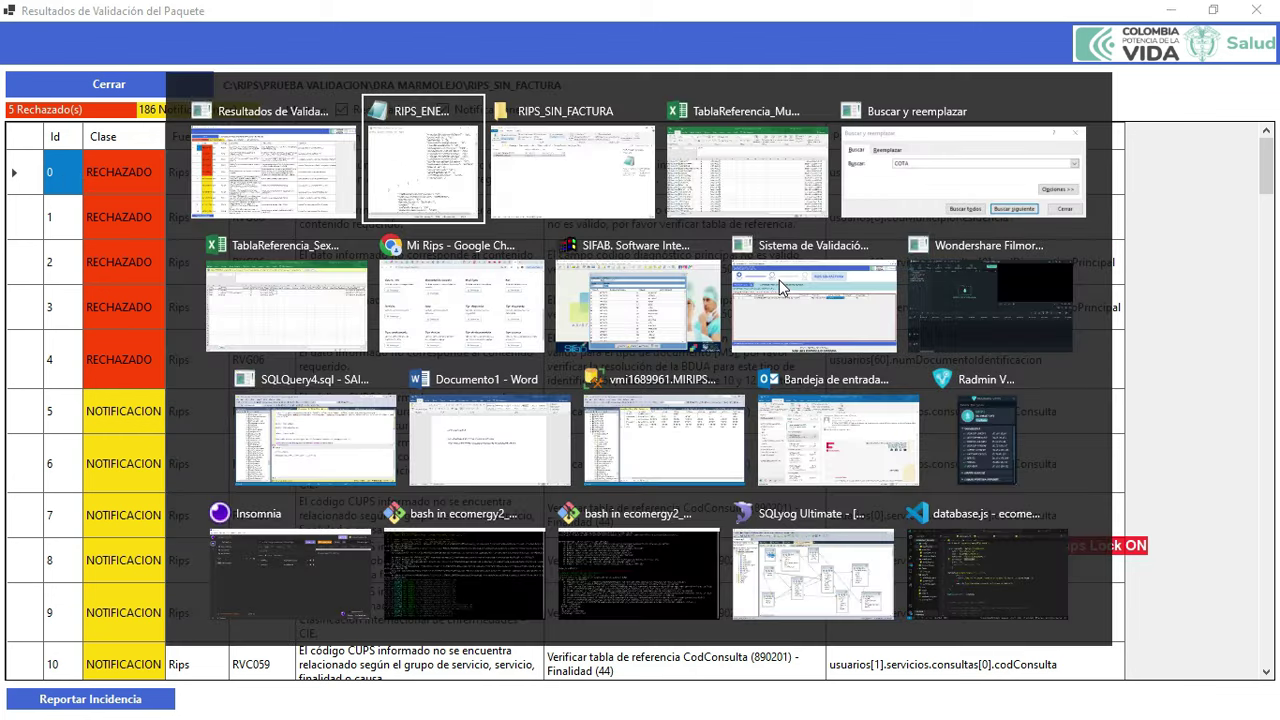
{"action": "key", "text": "alt+Tab"}
{"action": "key", "text": "alt+Tab"}
{"action": "key", "text": "alt+Tab"}
{"action": "key", "text": "alt+Tab"}
{"action": "key", "text": "alt+Tab"}
{"action": "key", "text": "alt+Tab"}
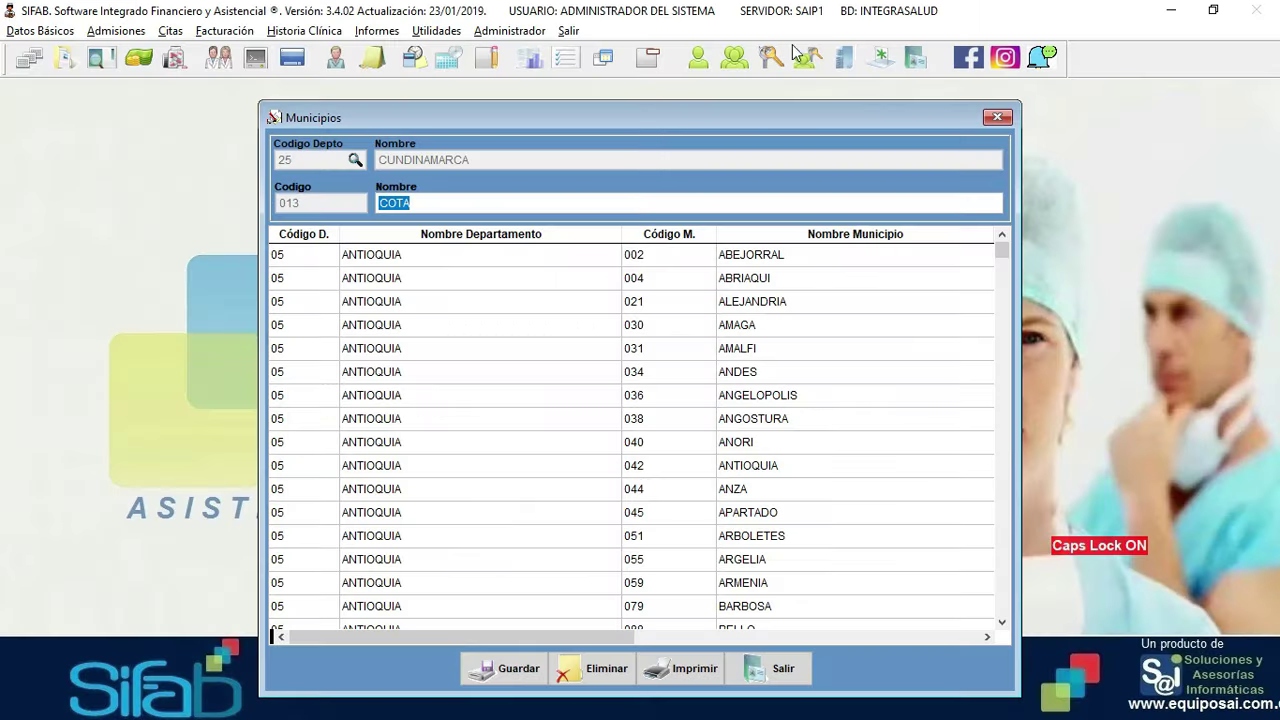
{"action": "left_click", "coordinate": [997, 117]}
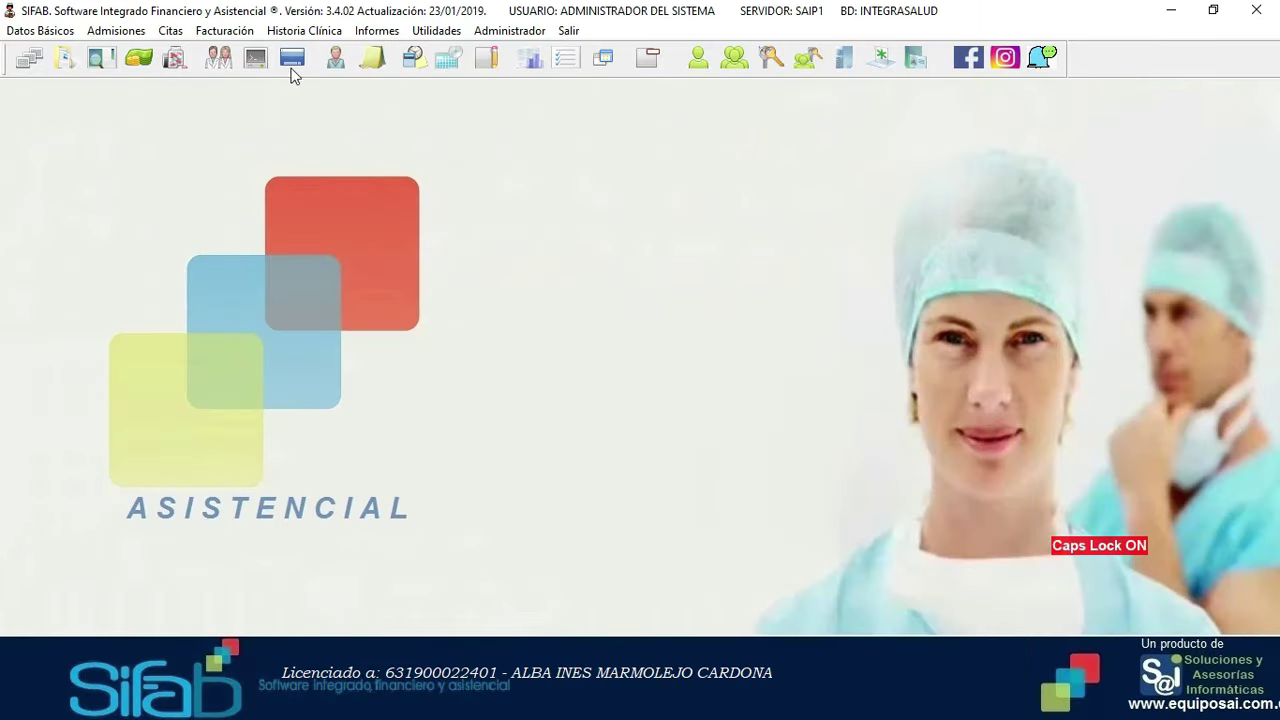
{"action": "left_click", "coordinate": [301, 65]}
{"action": "type", "text": "R500"}
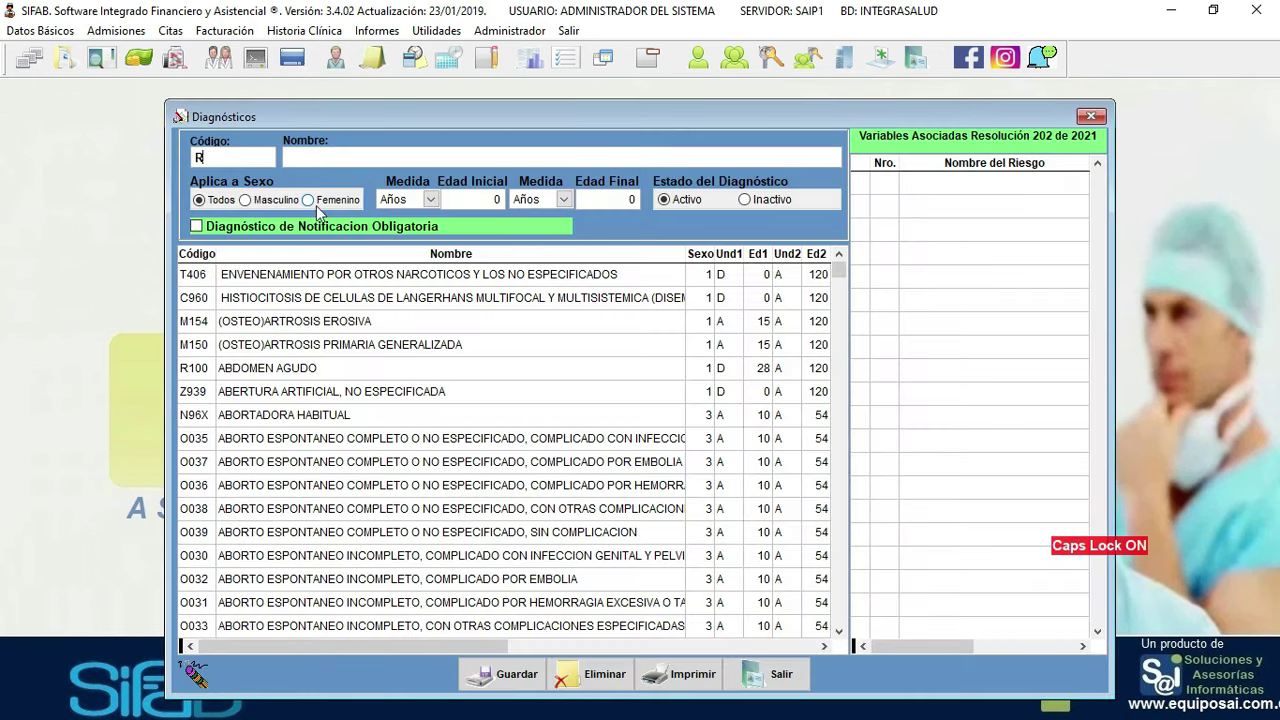
{"action": "key", "text": "Return"}
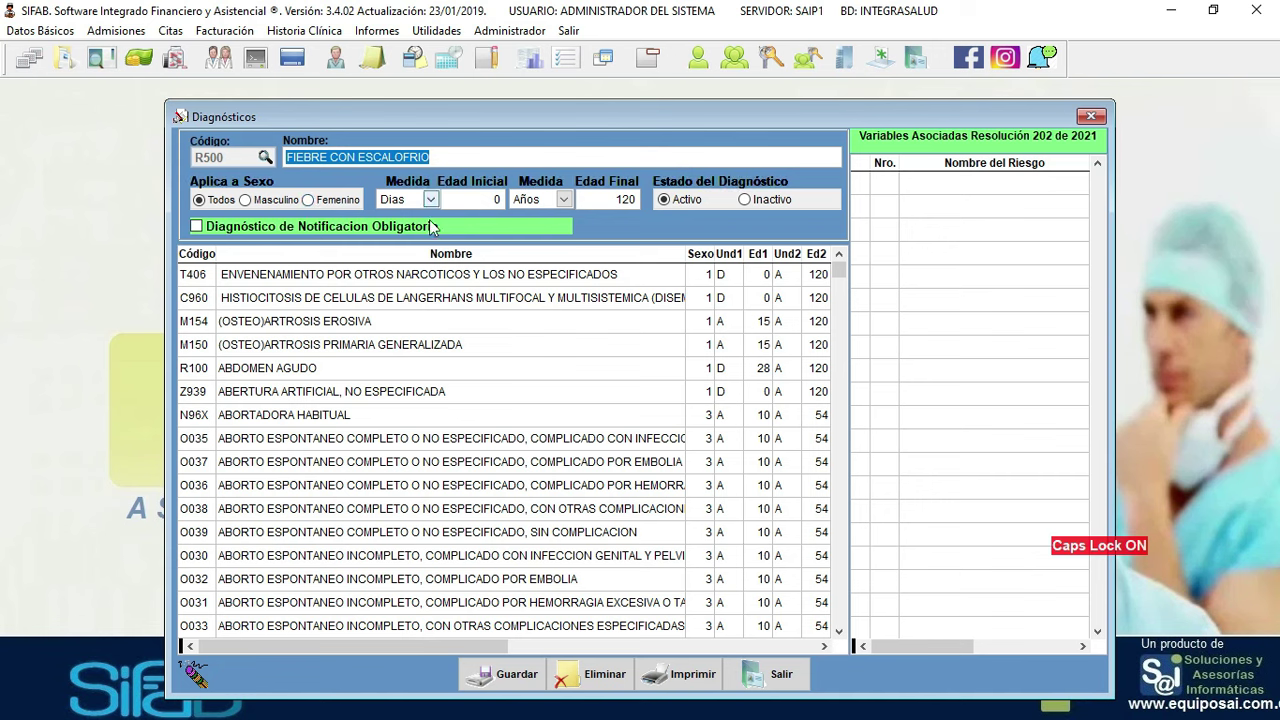
Switch to the Mi Rips reference tables in Chrome, download the CIE 10 table and open it in Excel
{"action": "key", "text": "alt+Tab"}
{"action": "key", "text": "alt+Tab"}
{"action": "key", "text": "alt+Tab"}
{"action": "key", "text": "alt+Tab"}
{"action": "key", "text": "alt+Tab"}
{"action": "key", "text": "alt+Tab"}
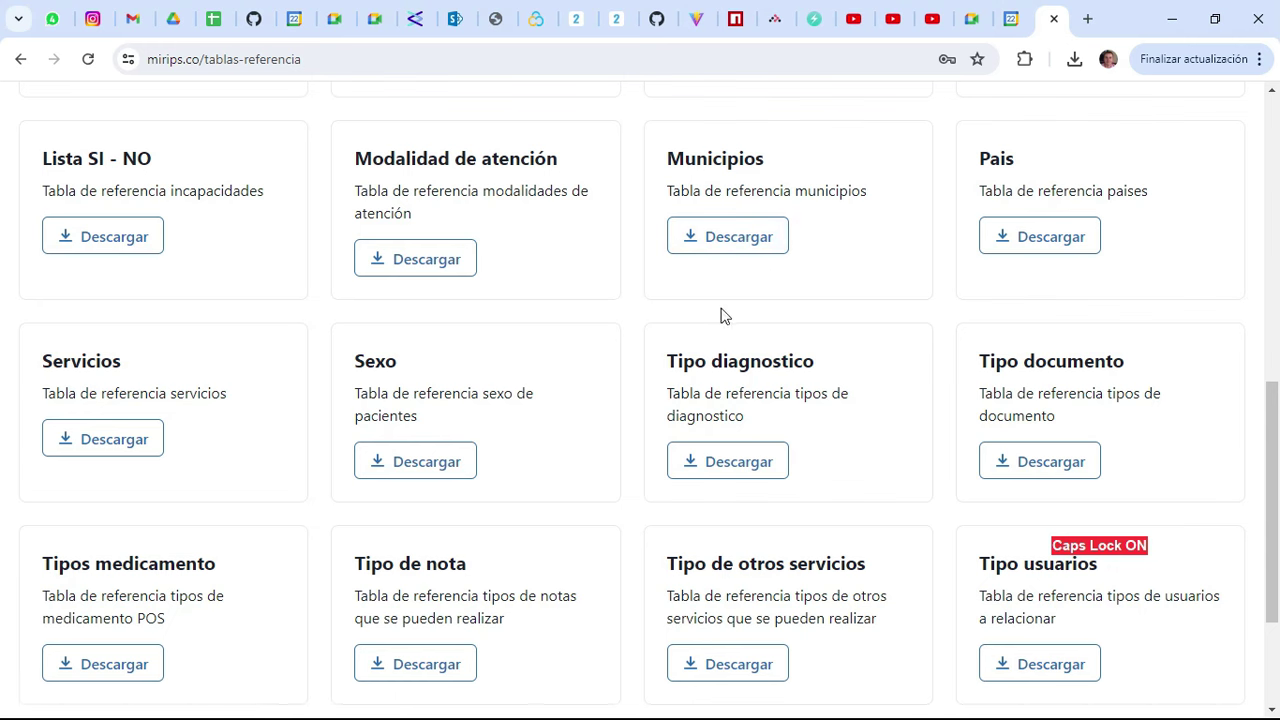
{"action": "scroll", "coordinate": [509, 314], "scroll_direction": "up", "scroll_amount": 4}
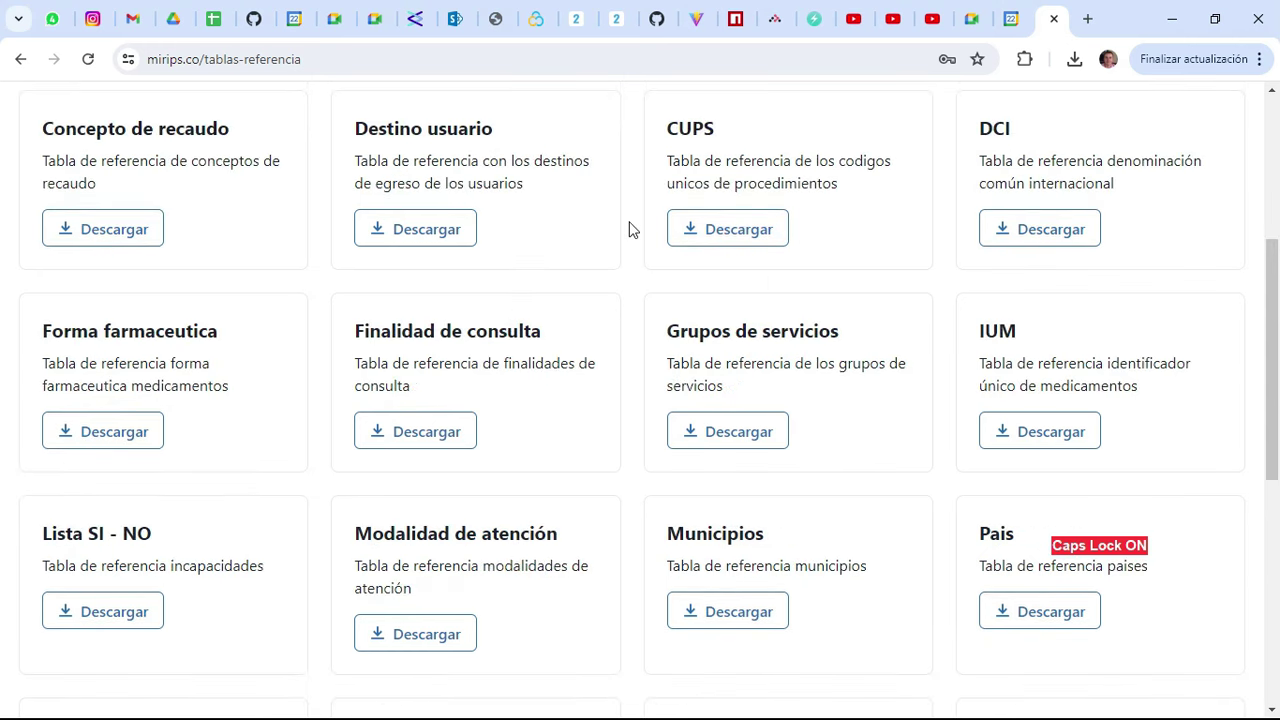
{"action": "scroll", "coordinate": [650, 250], "scroll_direction": "up", "scroll_amount": 2}
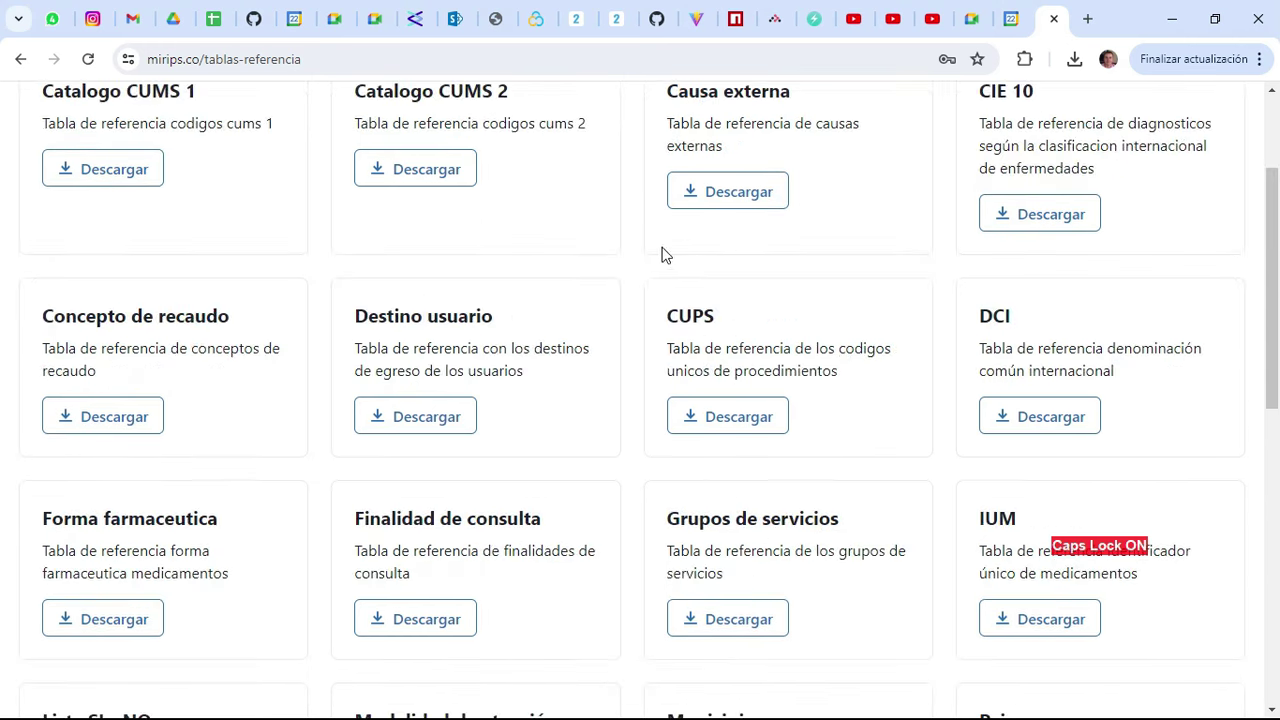
{"action": "left_click", "coordinate": [1036, 212]}
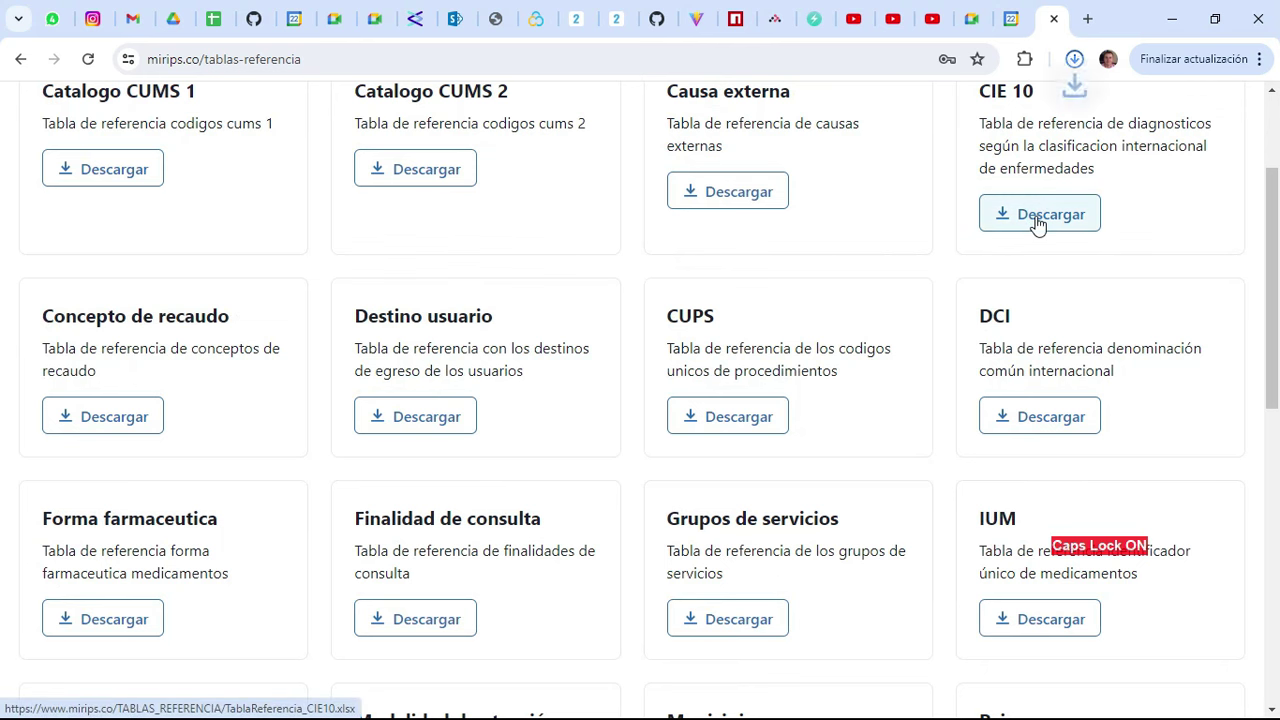
{"action": "left_click", "coordinate": [887, 118]}
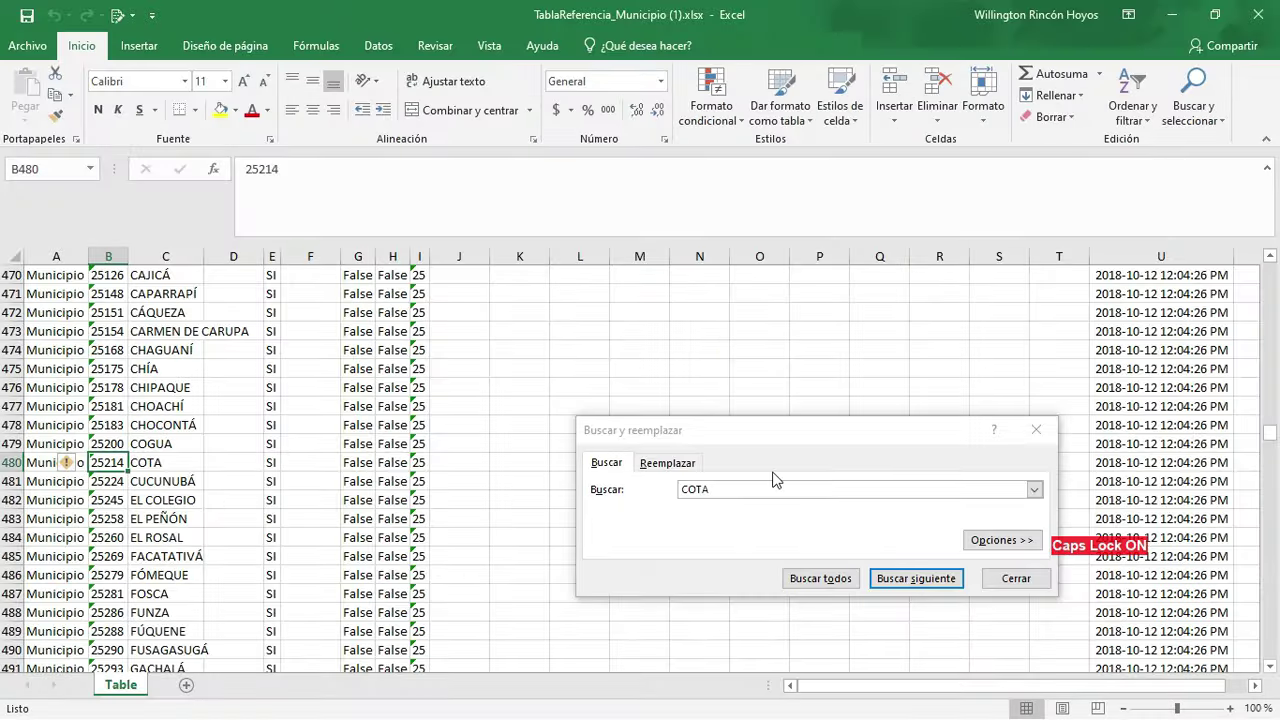
Close the leftover municipality search dialog and enable editing in the CIE 10 workbook
{"action": "left_click", "coordinate": [737, 489]}
{"action": "left_click", "coordinate": [716, 489]}
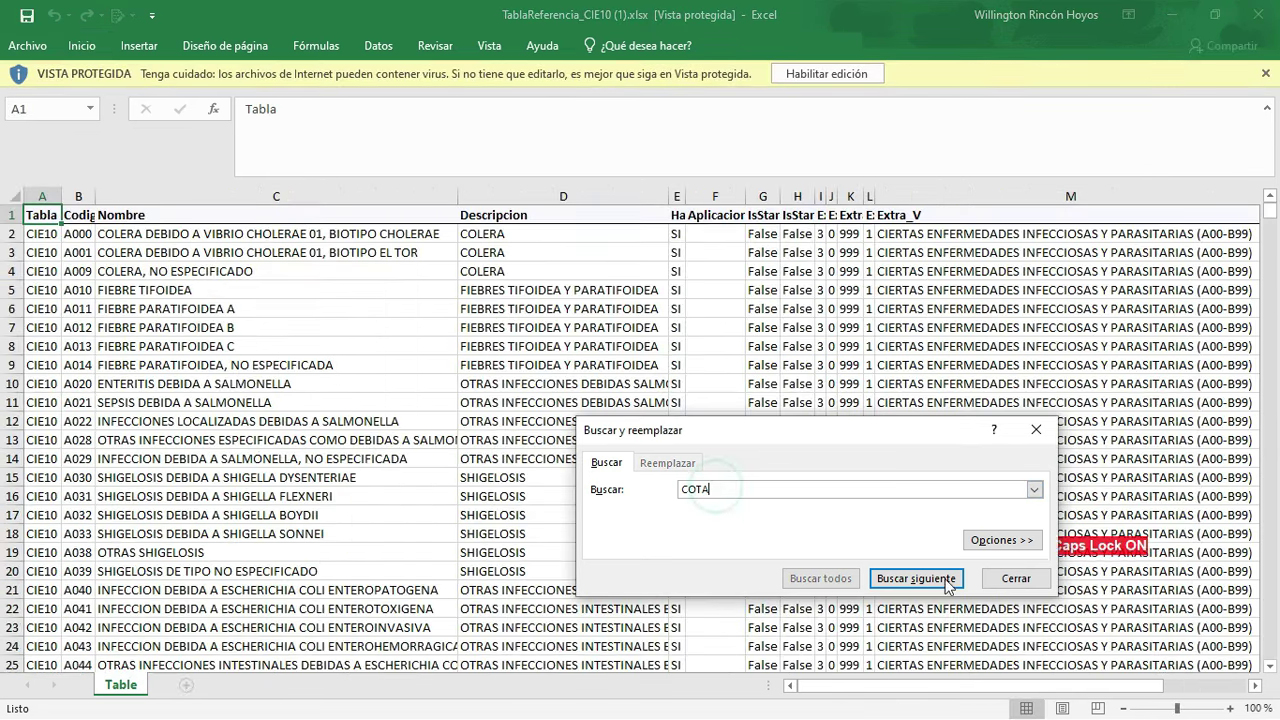
{"action": "left_click", "coordinate": [1008, 578]}
{"action": "left_click", "coordinate": [827, 74]}
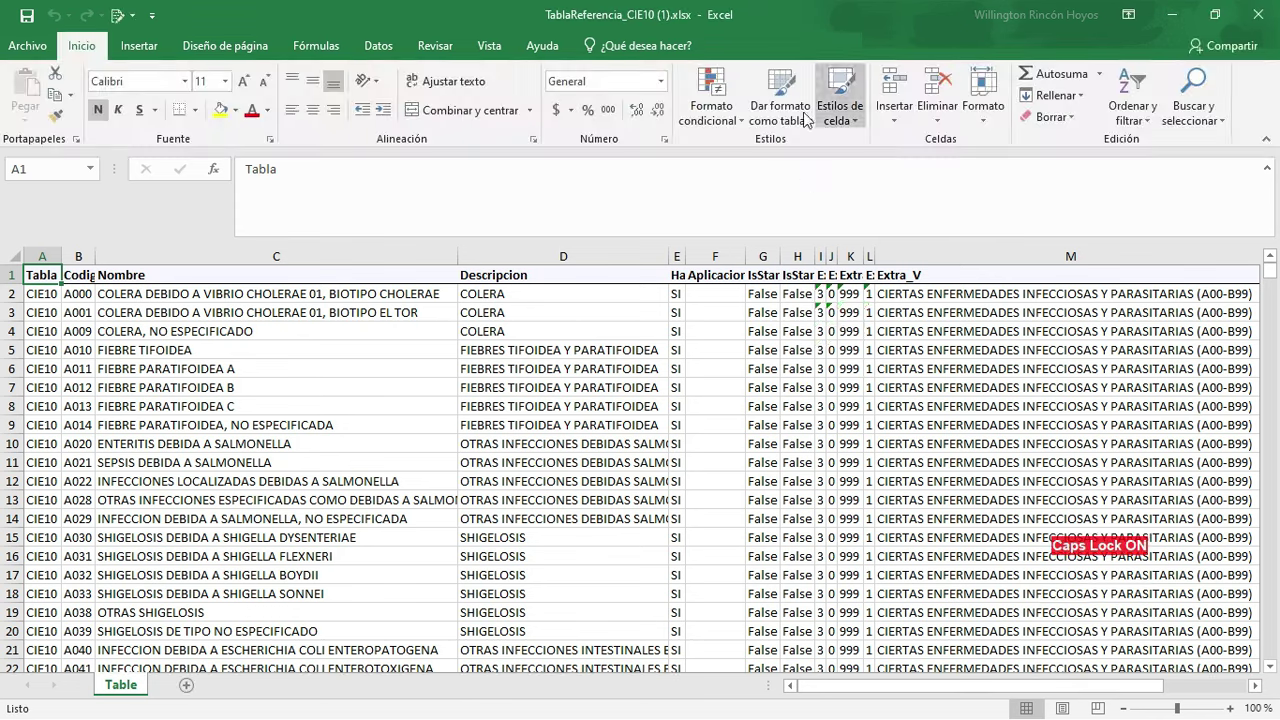
Search the CIE 10 table for R50 and select code R508, OTRAS FIEBRES ESPECIFICADAS, in the Codigo column
{"action": "left_click", "coordinate": [1178, 116]}
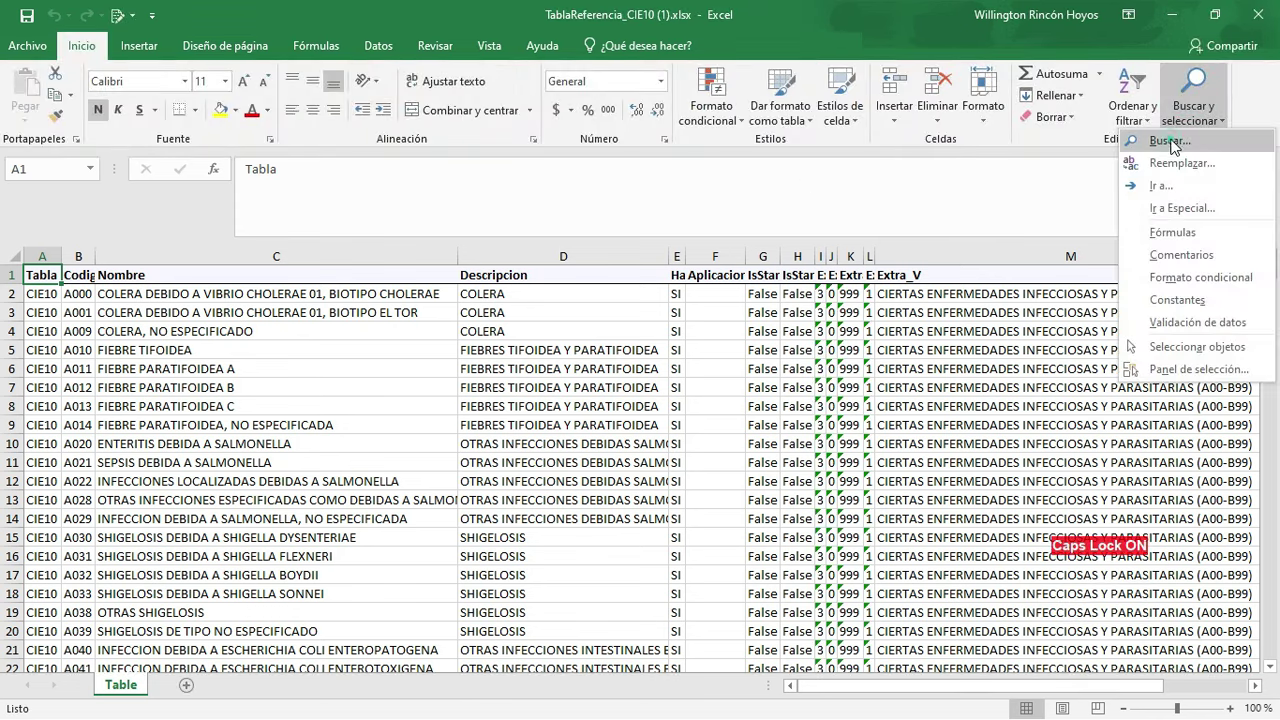
{"action": "left_click", "coordinate": [1172, 142]}
{"action": "type", "text": "R50"}
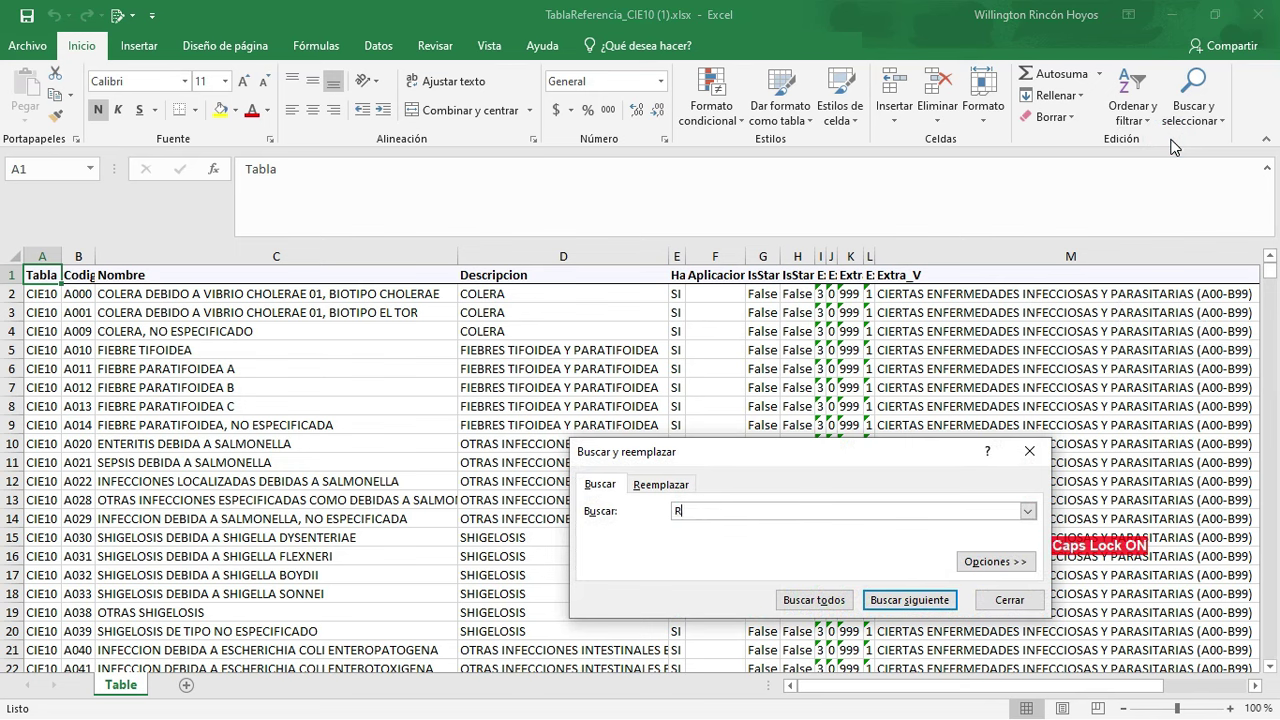
{"action": "key", "text": "Return"}
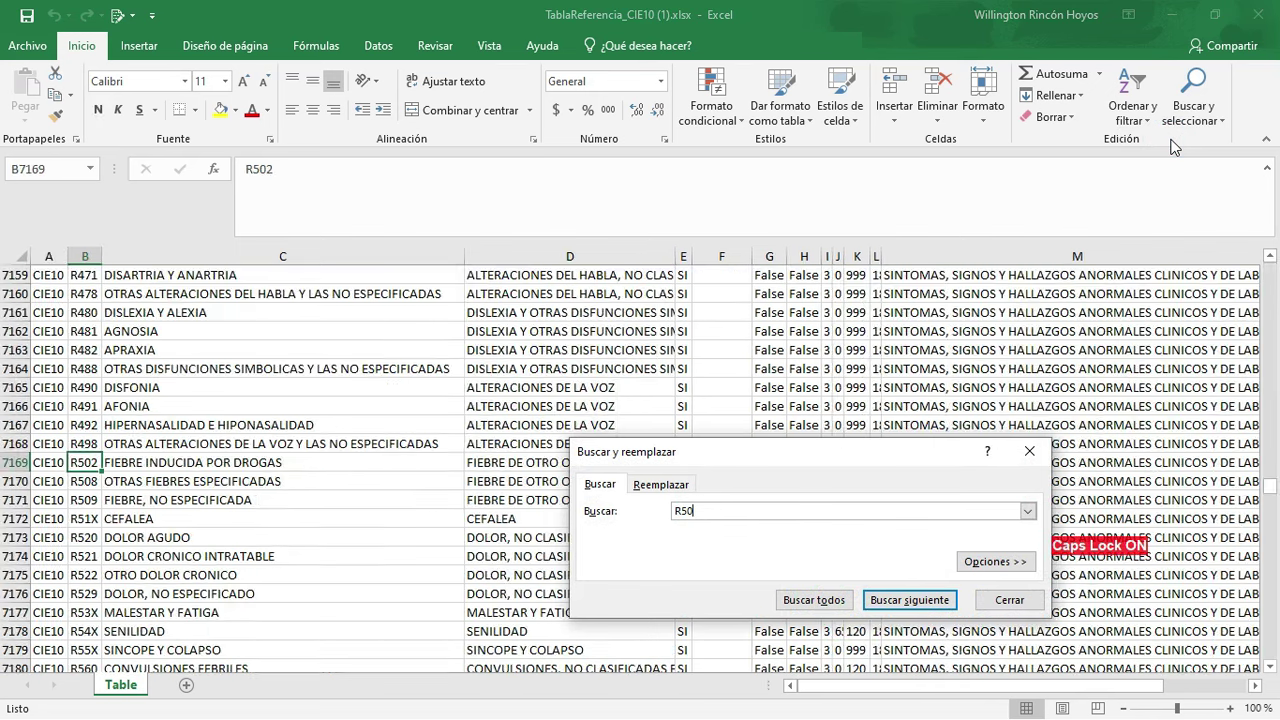
{"action": "left_click", "coordinate": [206, 464]}
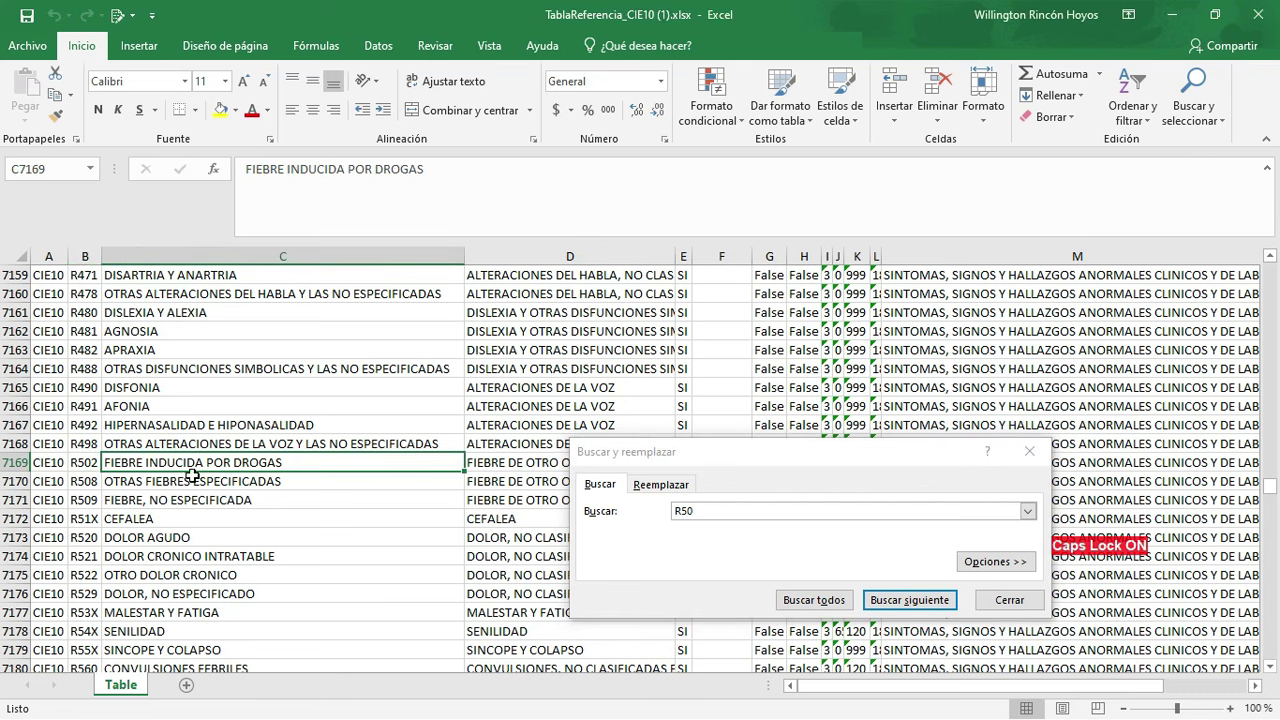
{"action": "left_click", "coordinate": [78, 486]}
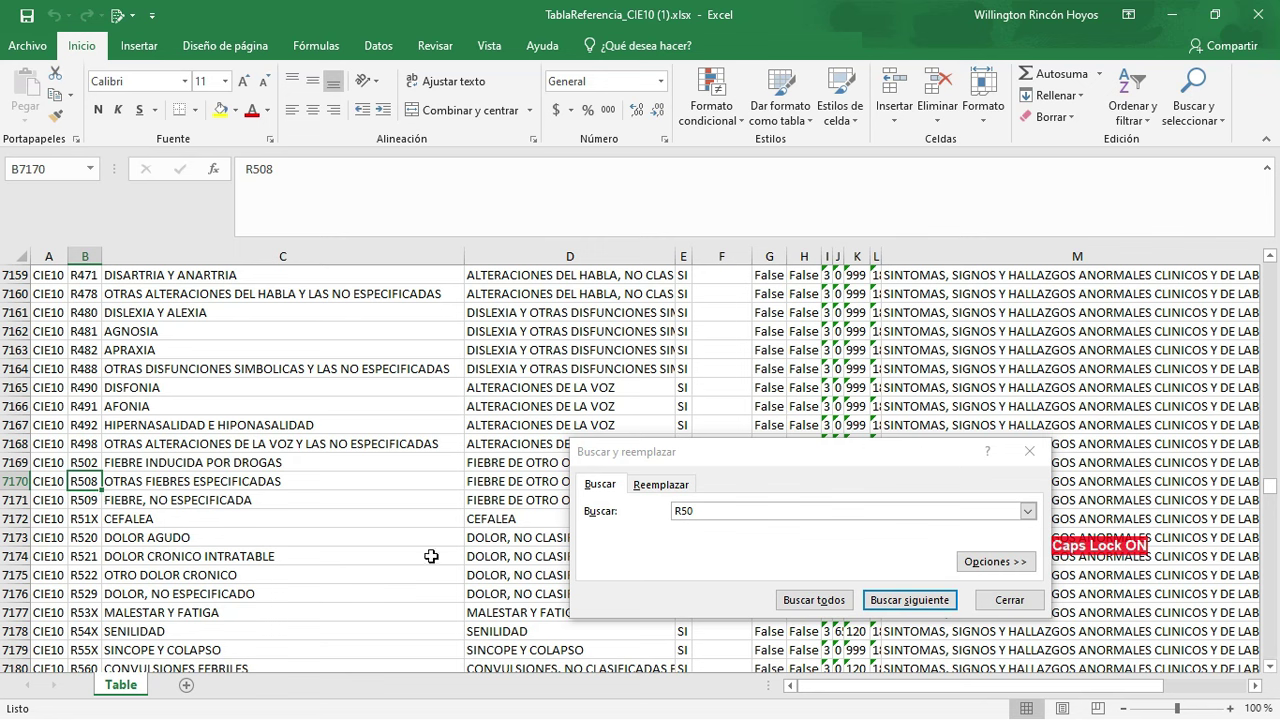
Switch to RIPS_ENERO_2024.json in Notepad, paste the replacement for the rejected diagnosis code and save the file
{"action": "key", "text": "alt+Tab"}
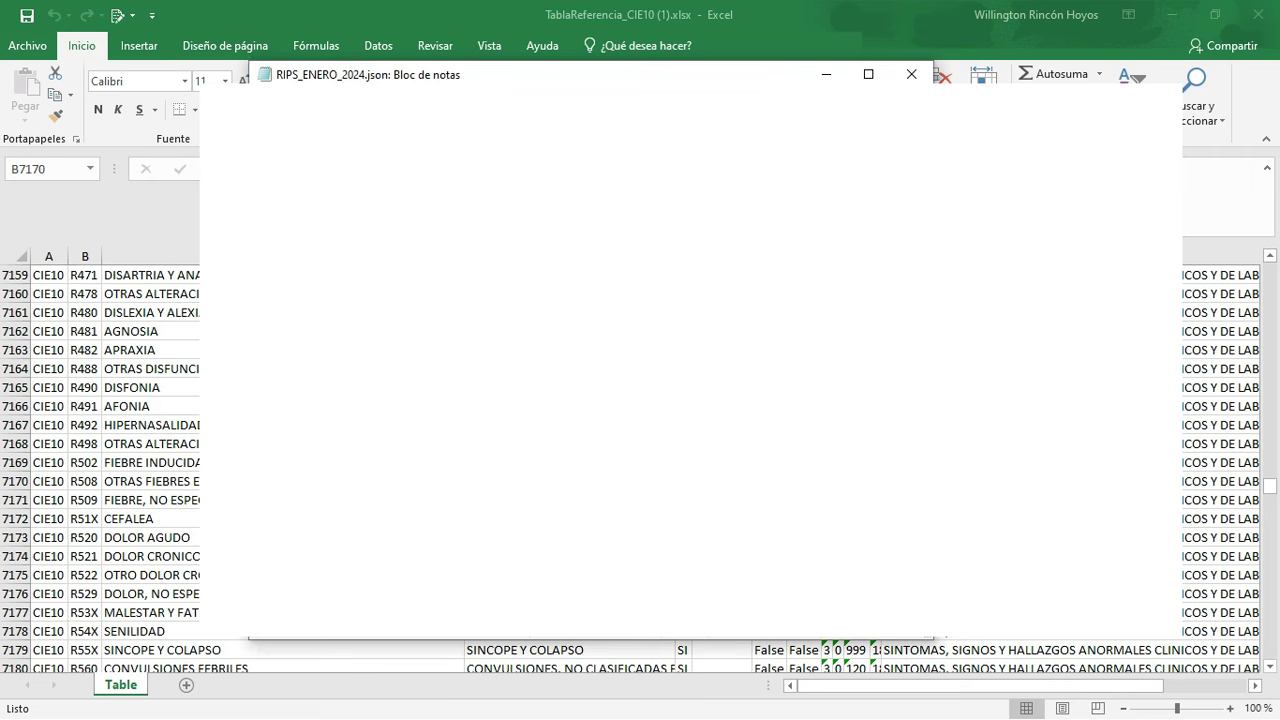
{"action": "key", "text": "ctrl+v"}
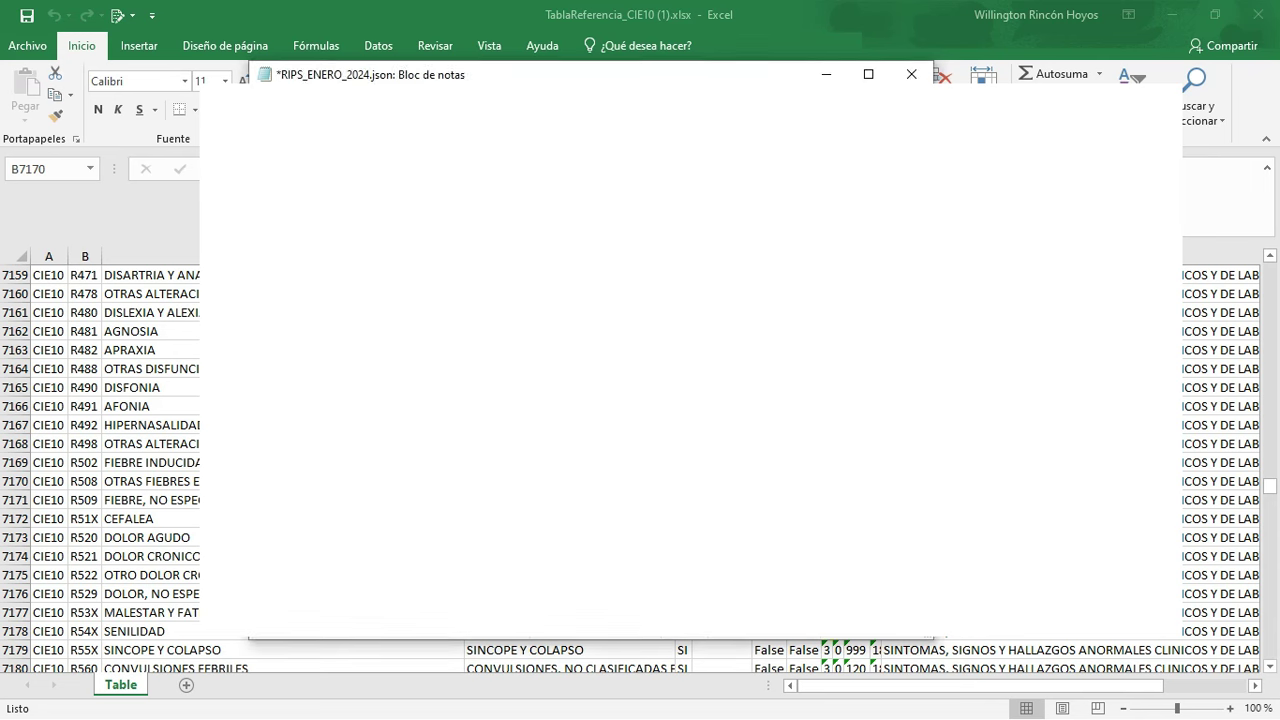
{"action": "key", "text": "ctrl+s"}
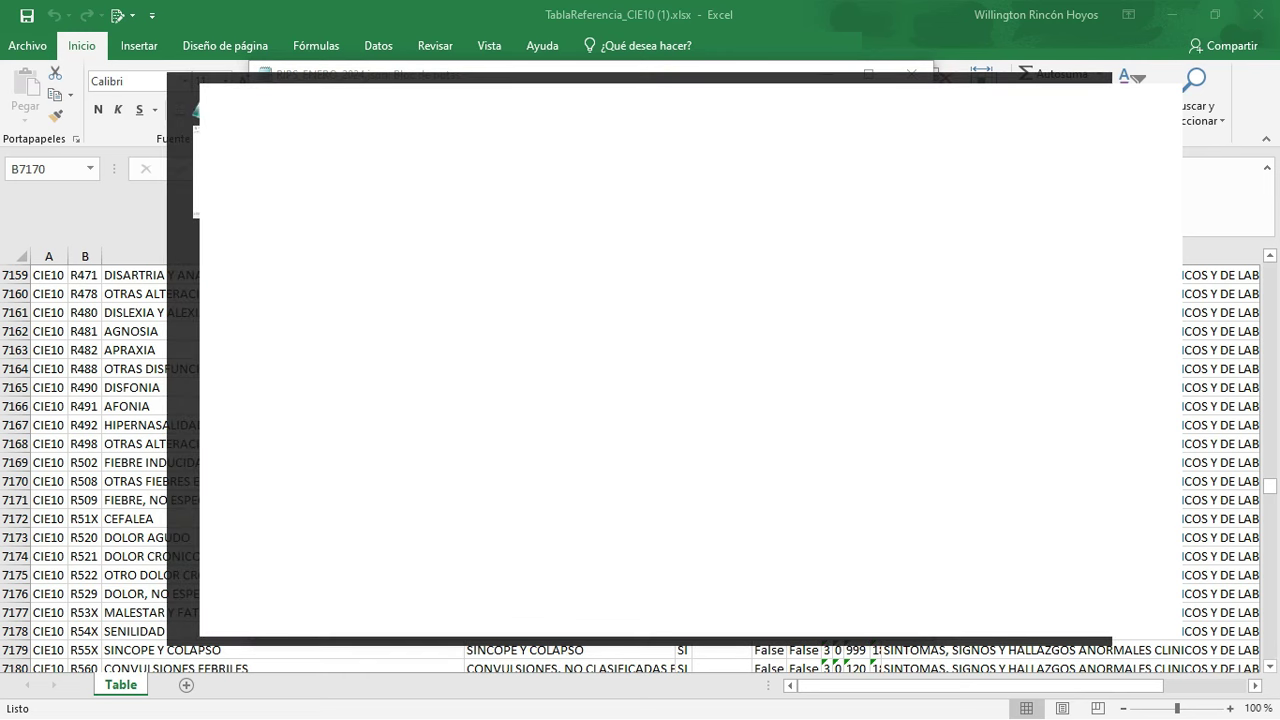
Check the rejected MS identification number in the validation results, paste its correction into RIPS_ENERO_2024.json and save the file
{"action": "key", "text": "alt+Tab"}
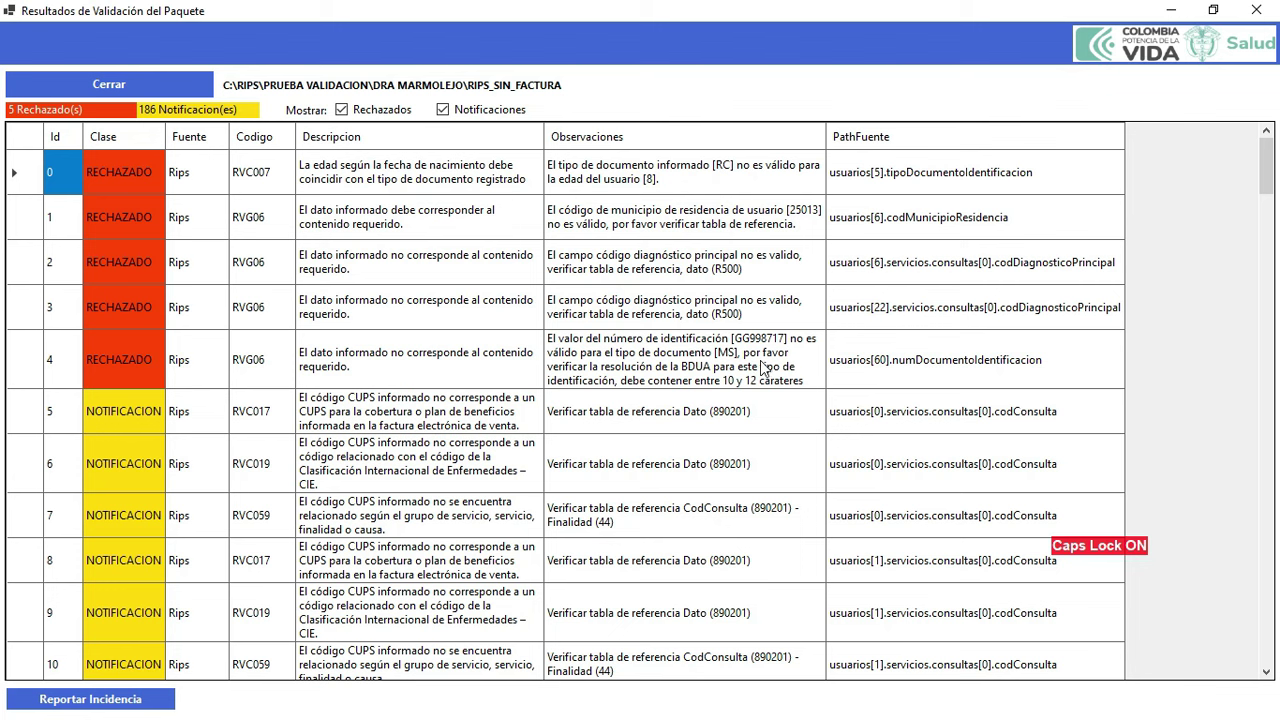
{"action": "key", "text": "alt+Tab"}
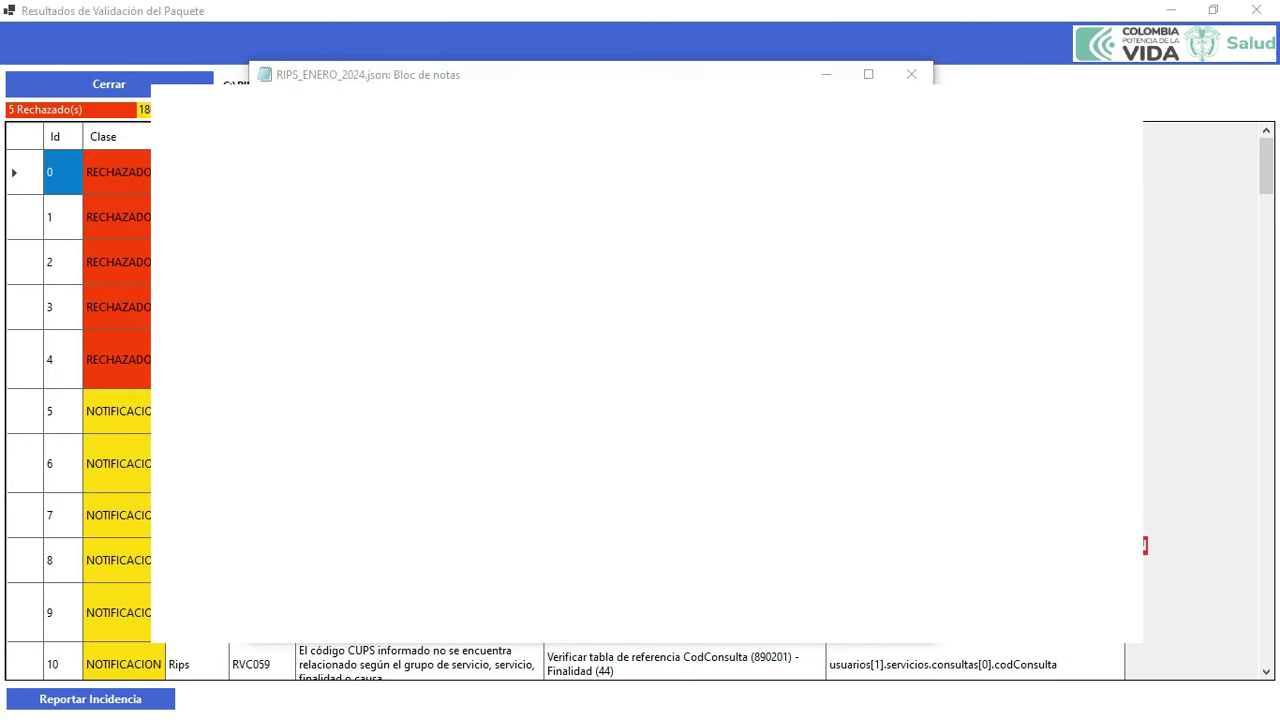
{"action": "key", "text": "ctrl+v"}
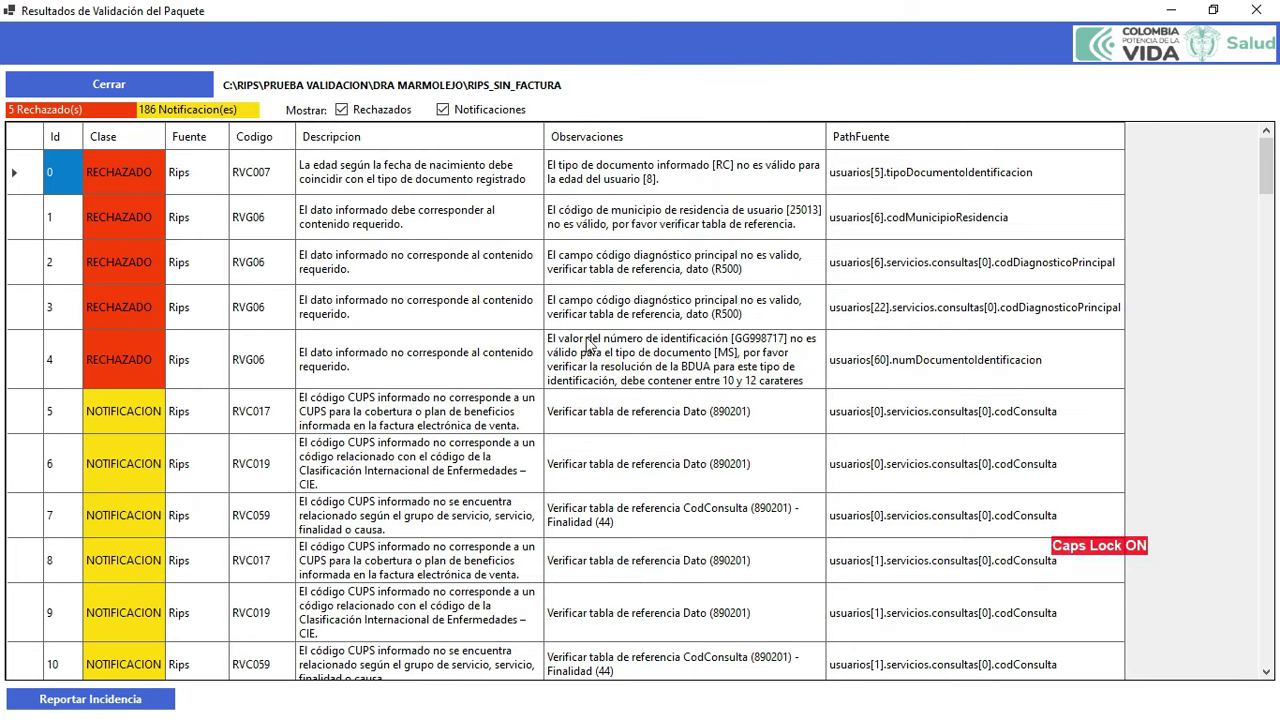
{"action": "key", "text": "alt+Tab"}
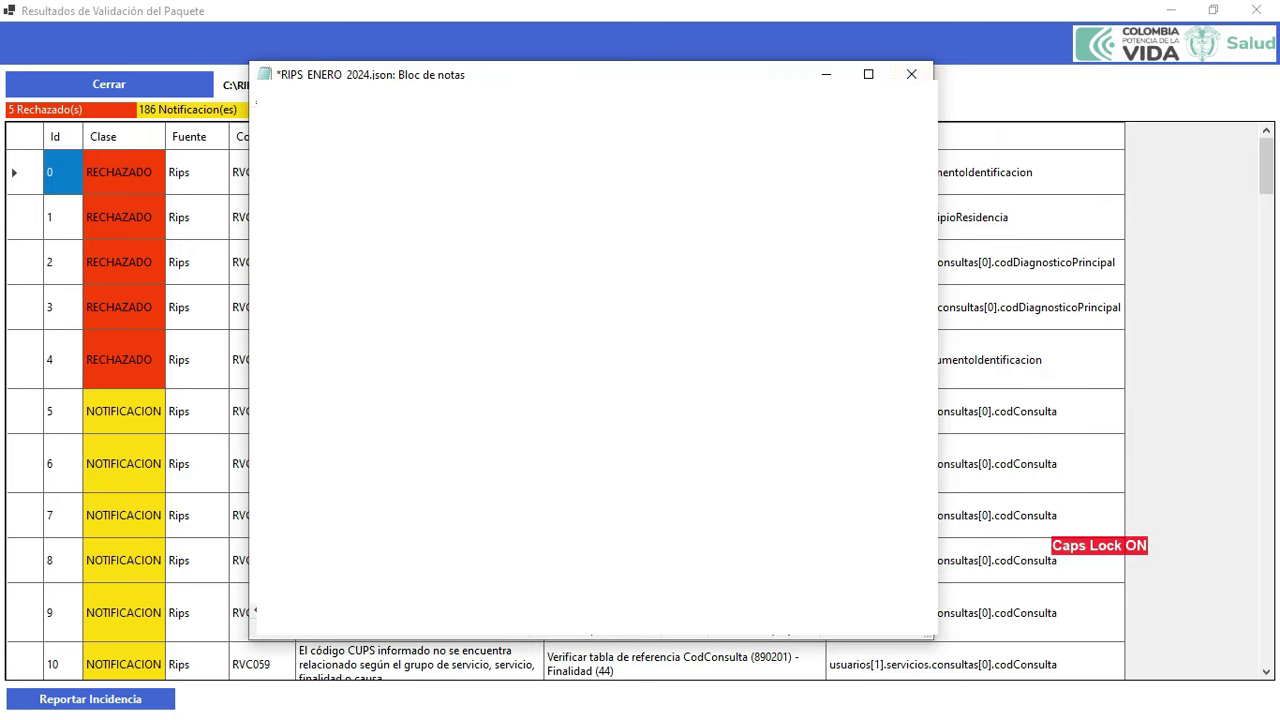
{"action": "key", "text": "ctrl+s"}
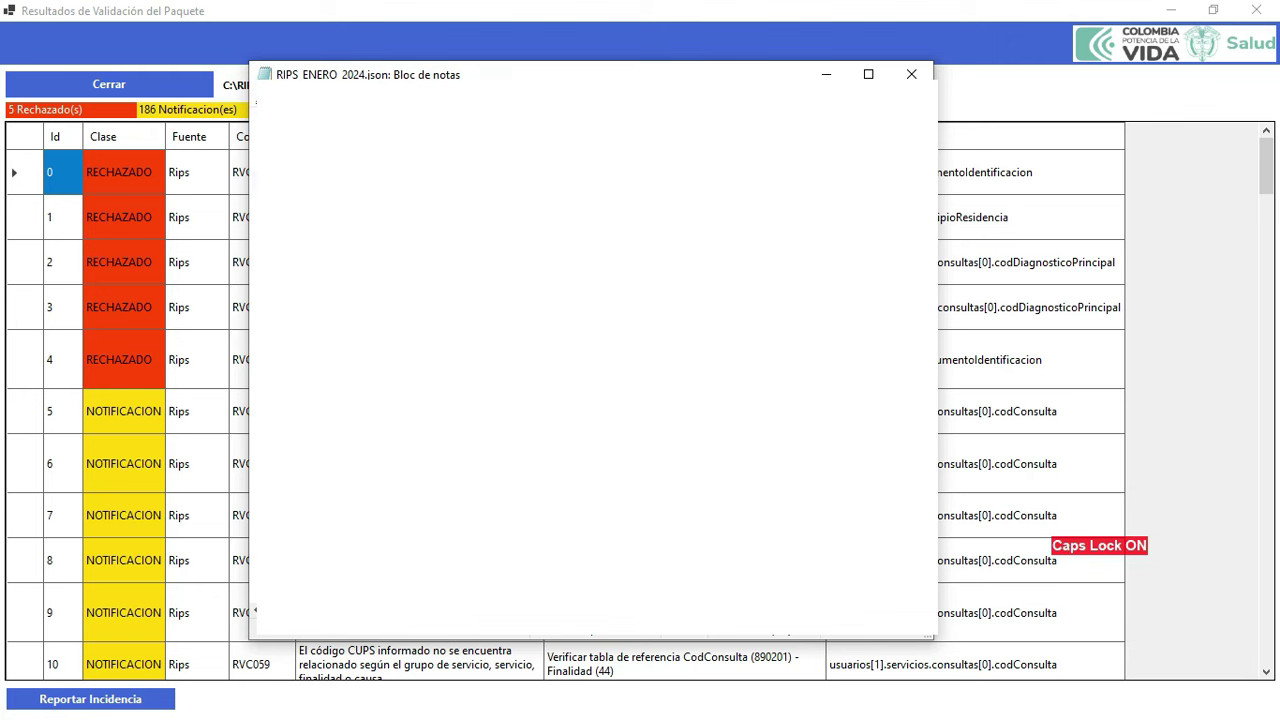
Close the RIPS_ENERO_2024.json file, the old validation results window and the CIE 10 workbook's search dialog
{"action": "left_click", "coordinate": [911, 74]}
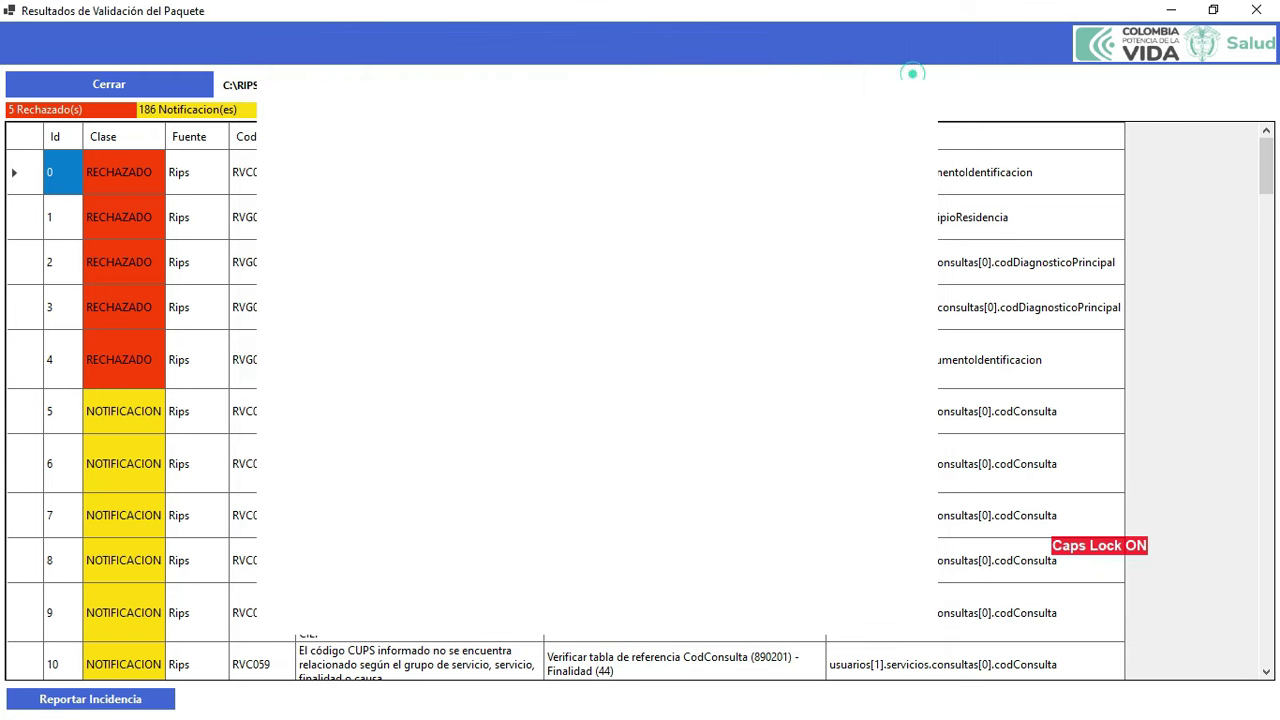
{"action": "left_click", "coordinate": [1257, 10]}
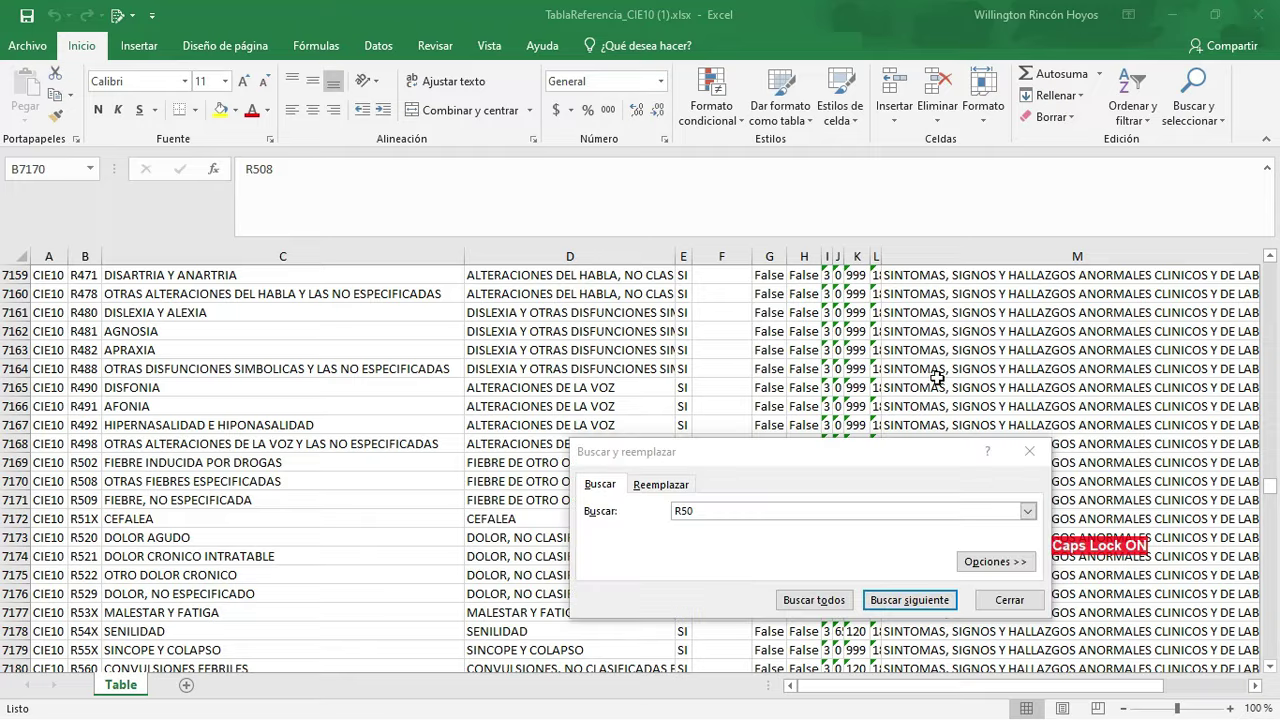
{"action": "left_click", "coordinate": [1008, 600]}
Switch to the Ministry of Health validation system and rerun the pre-validation of the RIPS_SIN_FACTURA folder
{"action": "key", "text": "alt+Tab"}
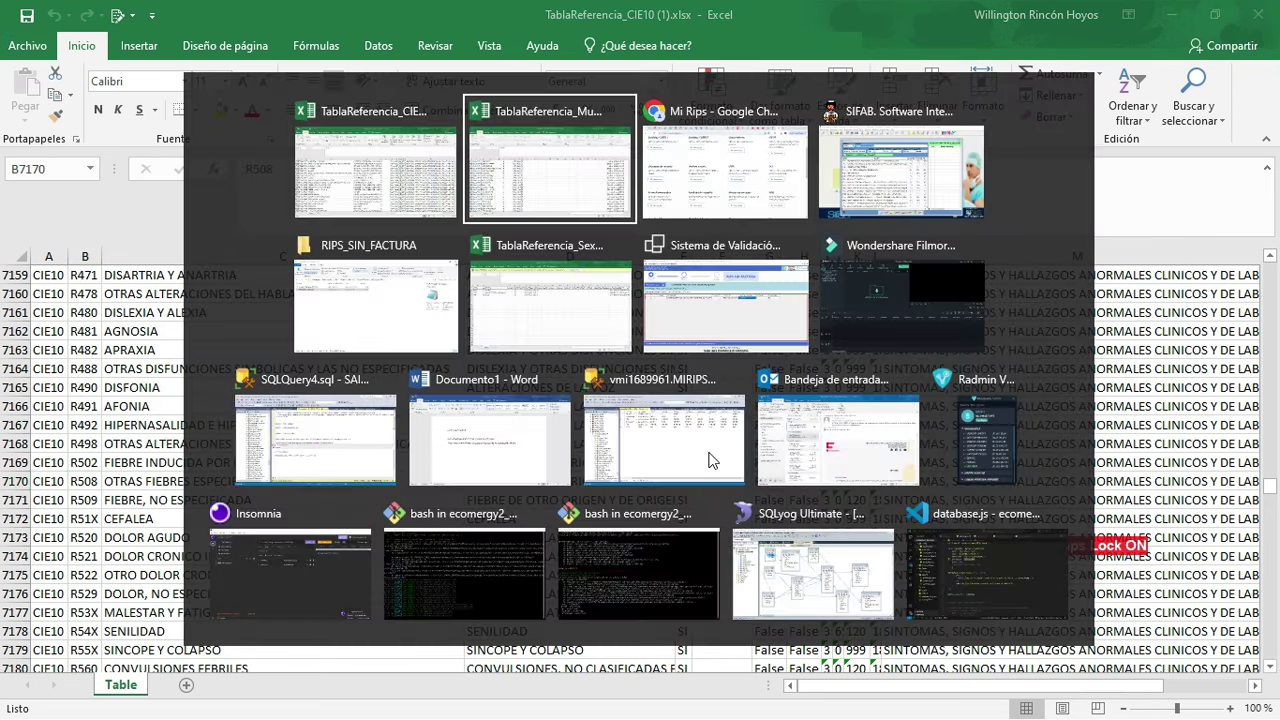
{"action": "key", "text": "alt+Tab"}
{"action": "key", "text": "alt+Tab"}
{"action": "key", "text": "alt+Tab"}
{"action": "key", "text": "alt+Tab"}
{"action": "key", "text": "alt+Tab"}
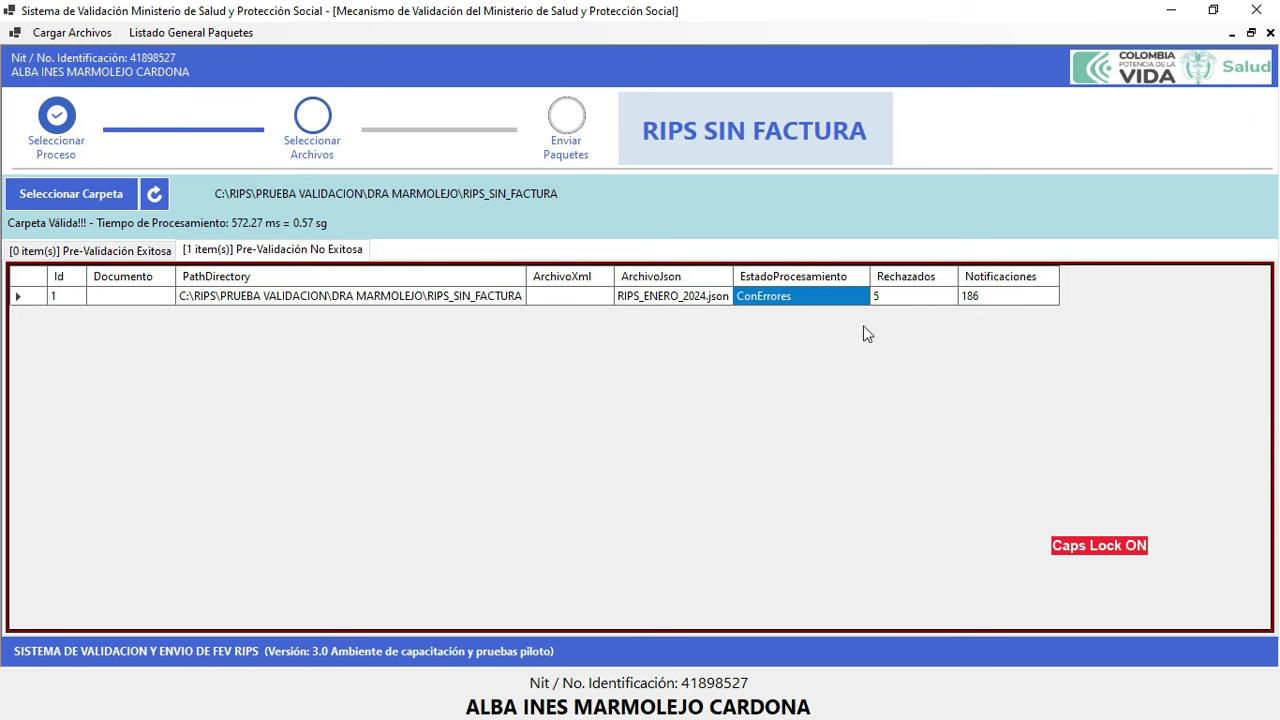
{"action": "left_click", "coordinate": [155, 196]}
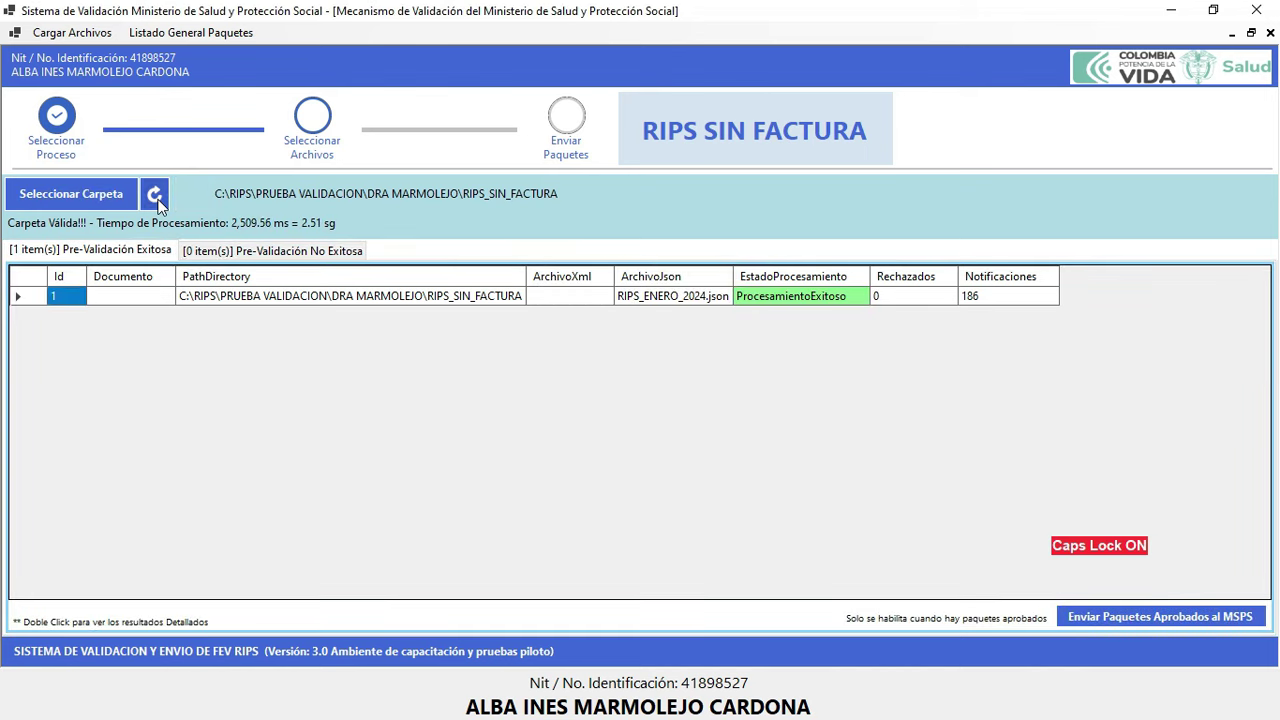
Open the detailed validation results for RIPS_ENERO_2024.json full screen, review the whole list of notifications and close the window
{"action": "double_click", "coordinate": [821, 296]}
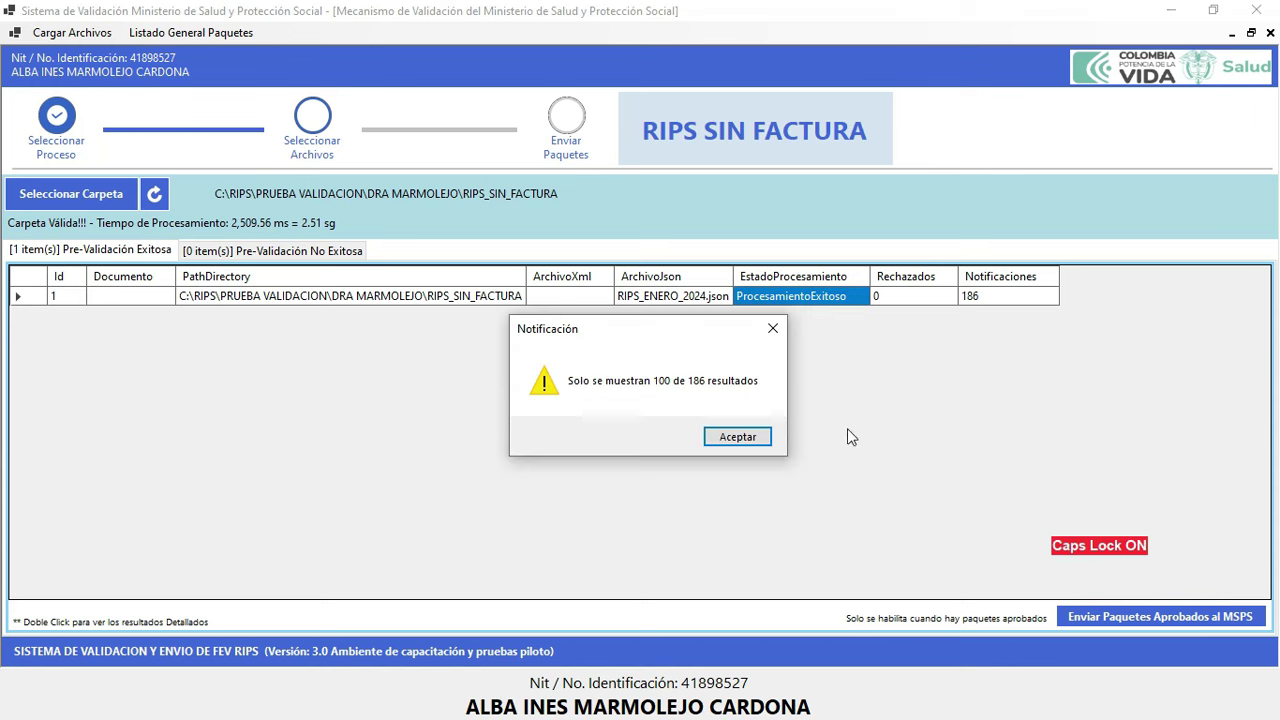
{"action": "left_click", "coordinate": [737, 438]}
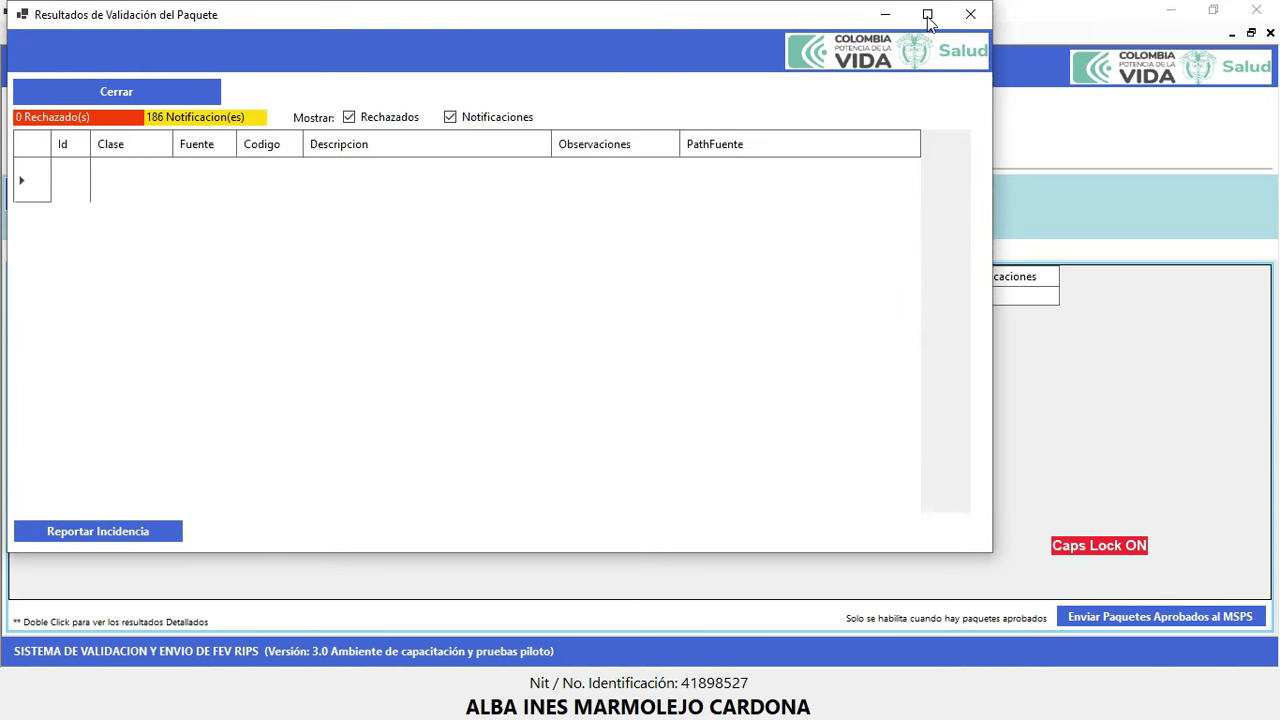
{"action": "left_click", "coordinate": [928, 18]}
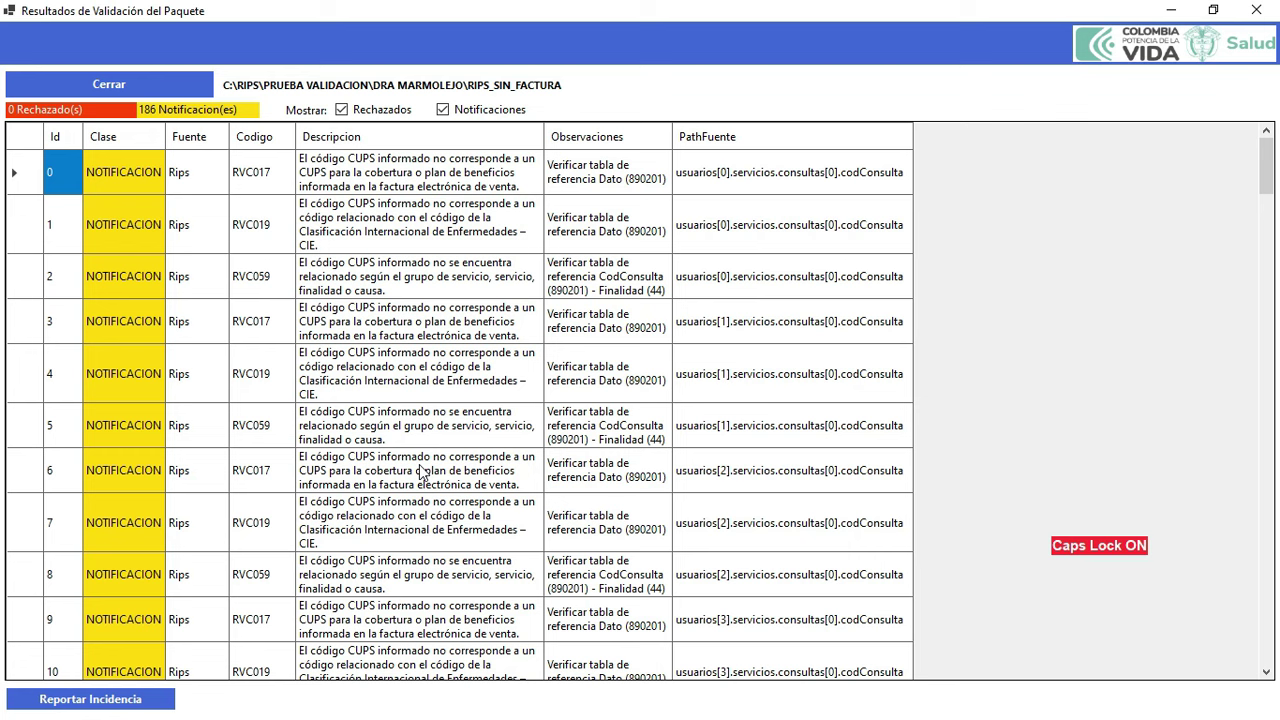
{"action": "scroll", "coordinate": [422, 475], "scroll_direction": "down", "scroll_amount": 2}
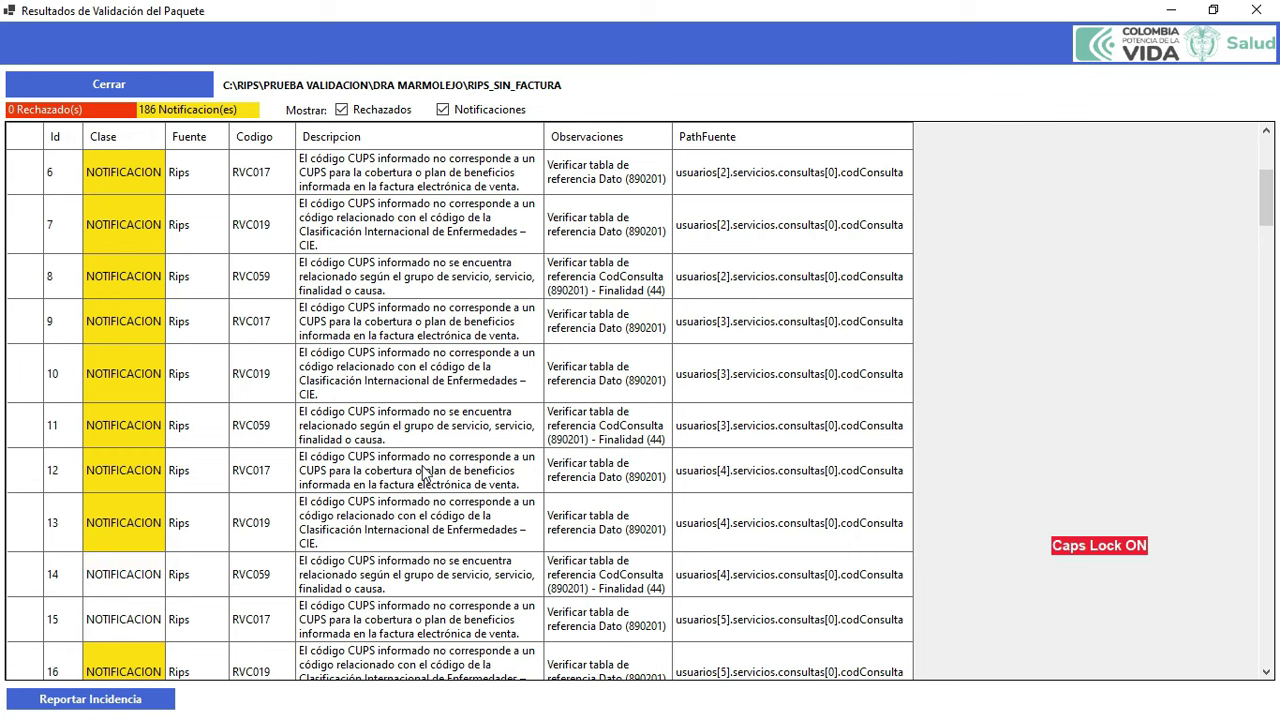
{"action": "scroll", "coordinate": [422, 475], "scroll_direction": "down", "scroll_amount": 4}
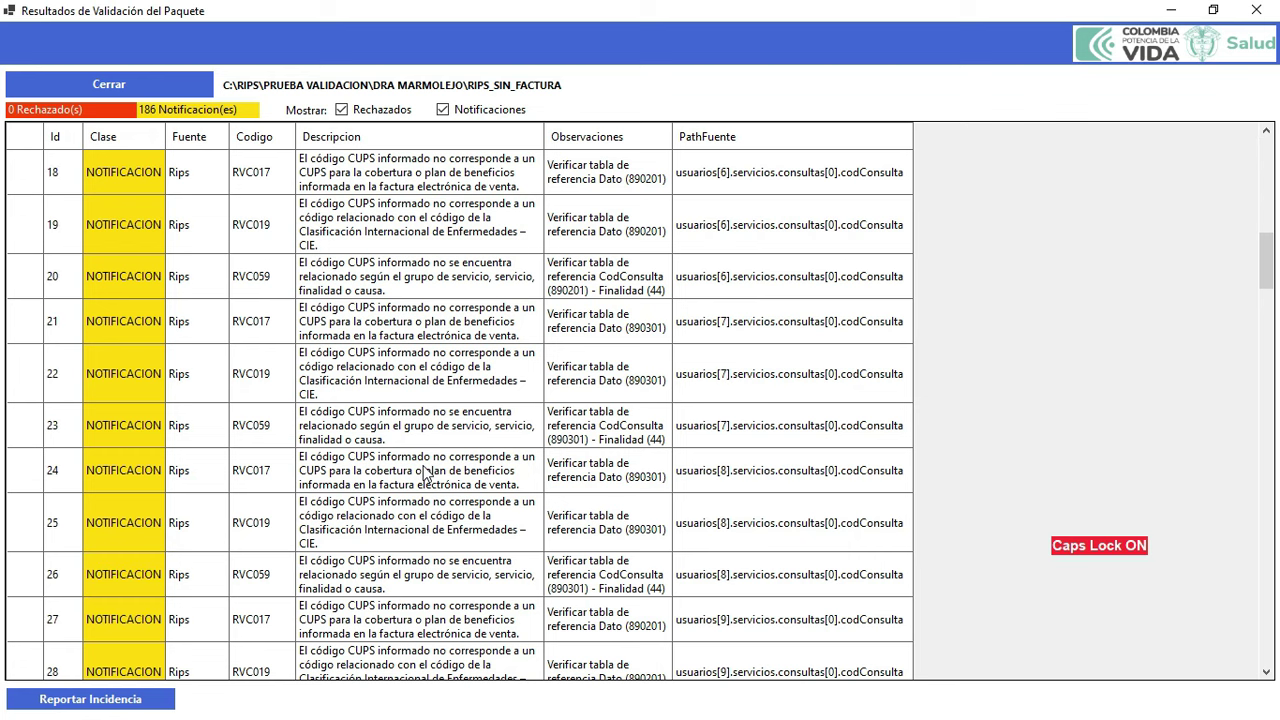
{"action": "scroll", "coordinate": [428, 480], "scroll_direction": "down", "scroll_amount": 3}
{"action": "scroll", "coordinate": [432, 488], "scroll_direction": "down", "scroll_amount": 15}
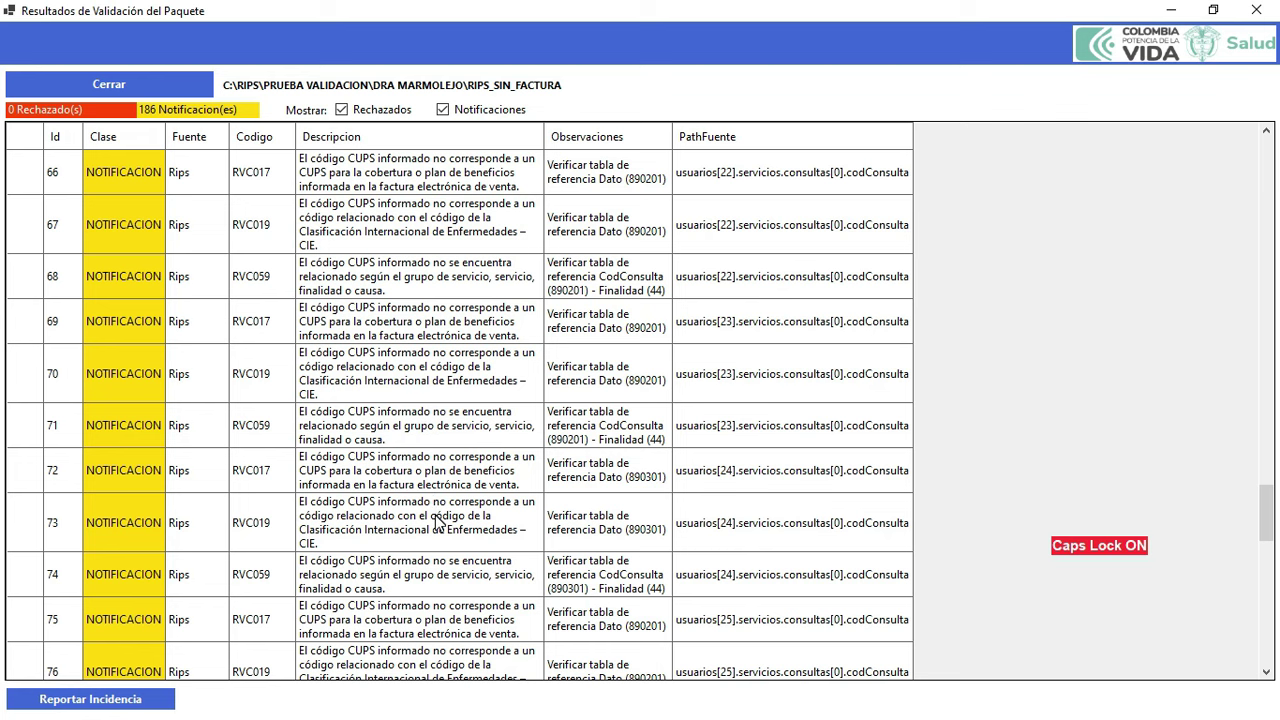
{"action": "scroll", "coordinate": [440, 528], "scroll_direction": "down", "scroll_amount": 6}
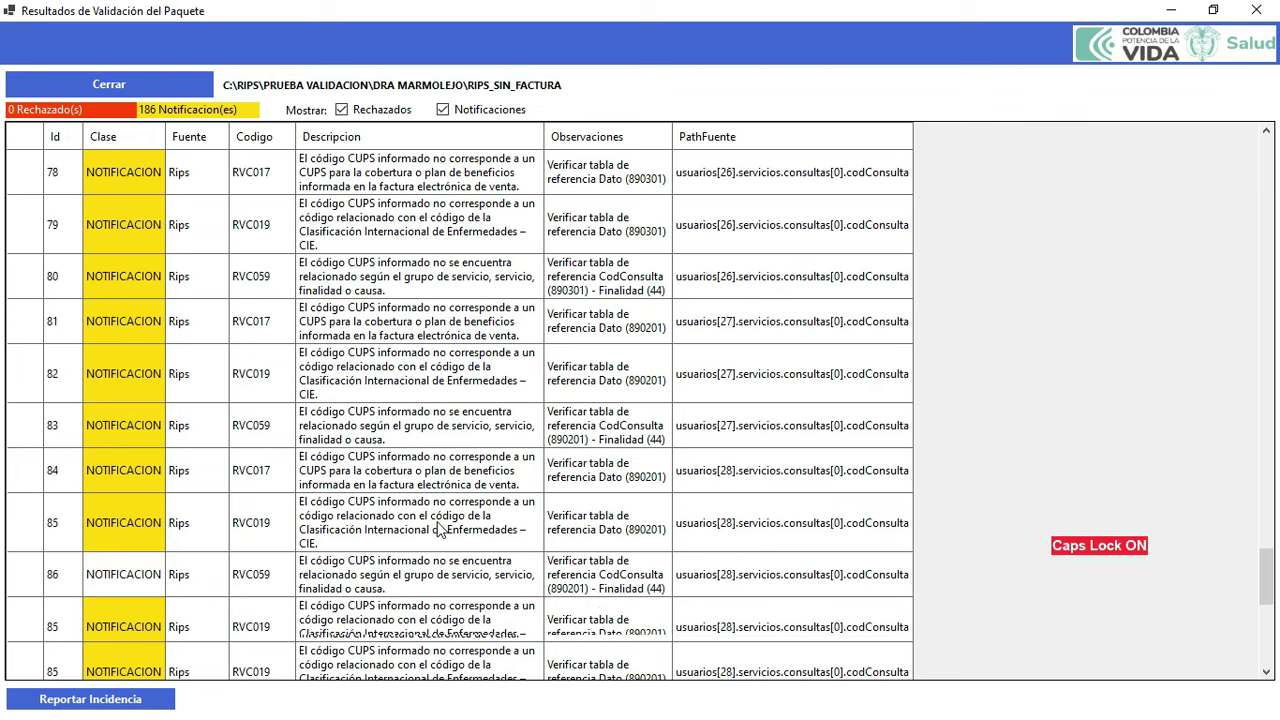
{"action": "scroll", "coordinate": [440, 528], "scroll_direction": "down", "scroll_amount": 2}
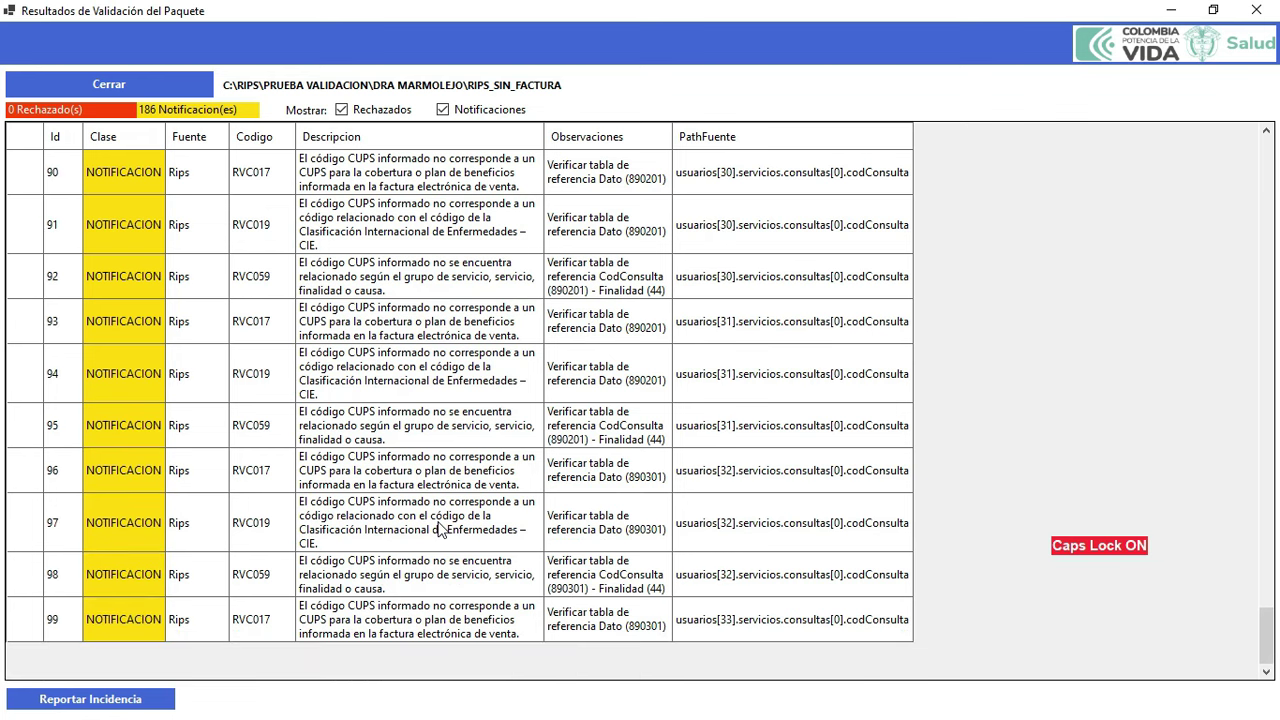
{"action": "scroll", "coordinate": [440, 528], "scroll_direction": "up", "scroll_amount": 20}
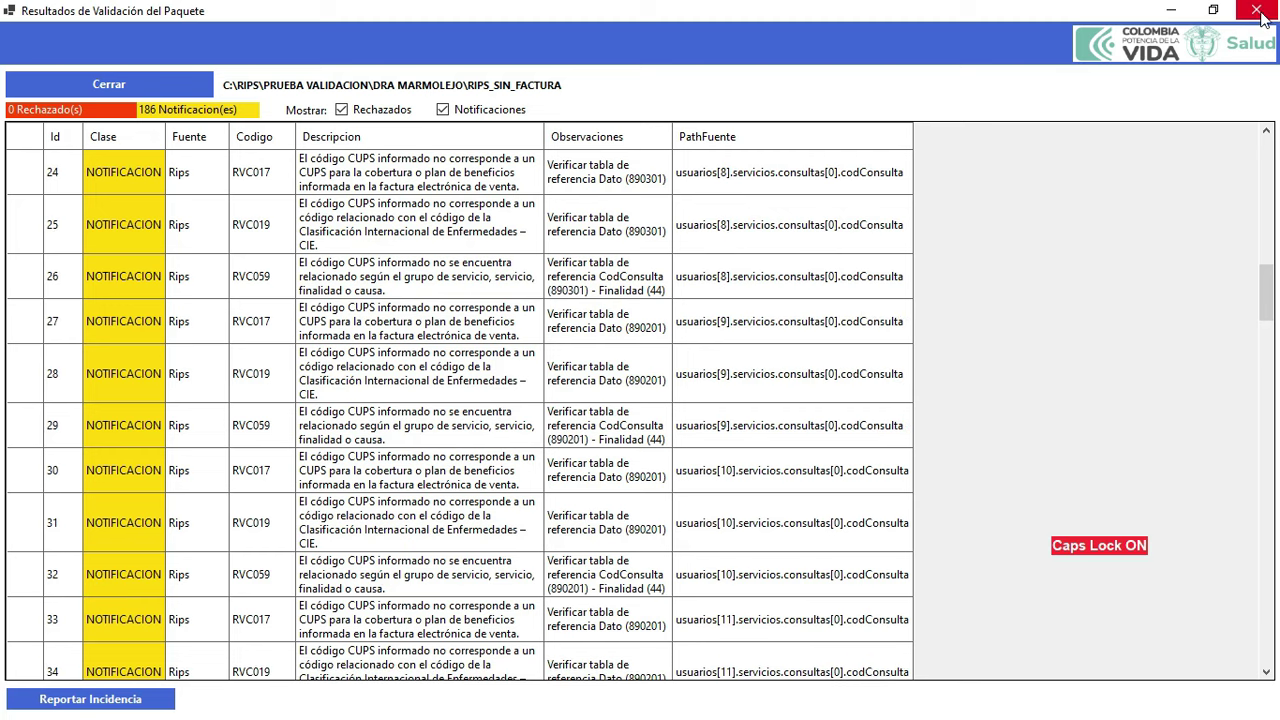
{"action": "left_click", "coordinate": [1258, 12]}
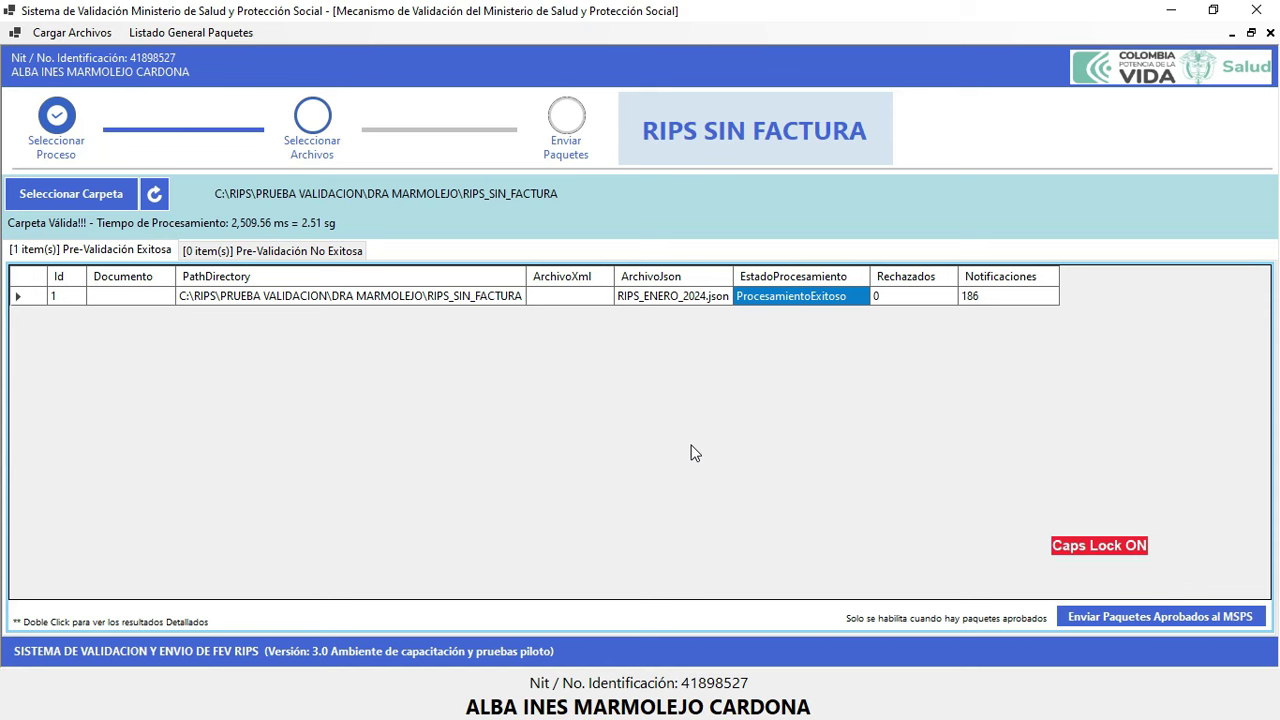
Switch to Mi Rips in Chrome and return to the beginning of the Tablas de referencia page
{"action": "key", "text": "alt+Tab"}
{"action": "key", "text": "alt+Tab"}
{"action": "key", "text": "alt+Tab"}
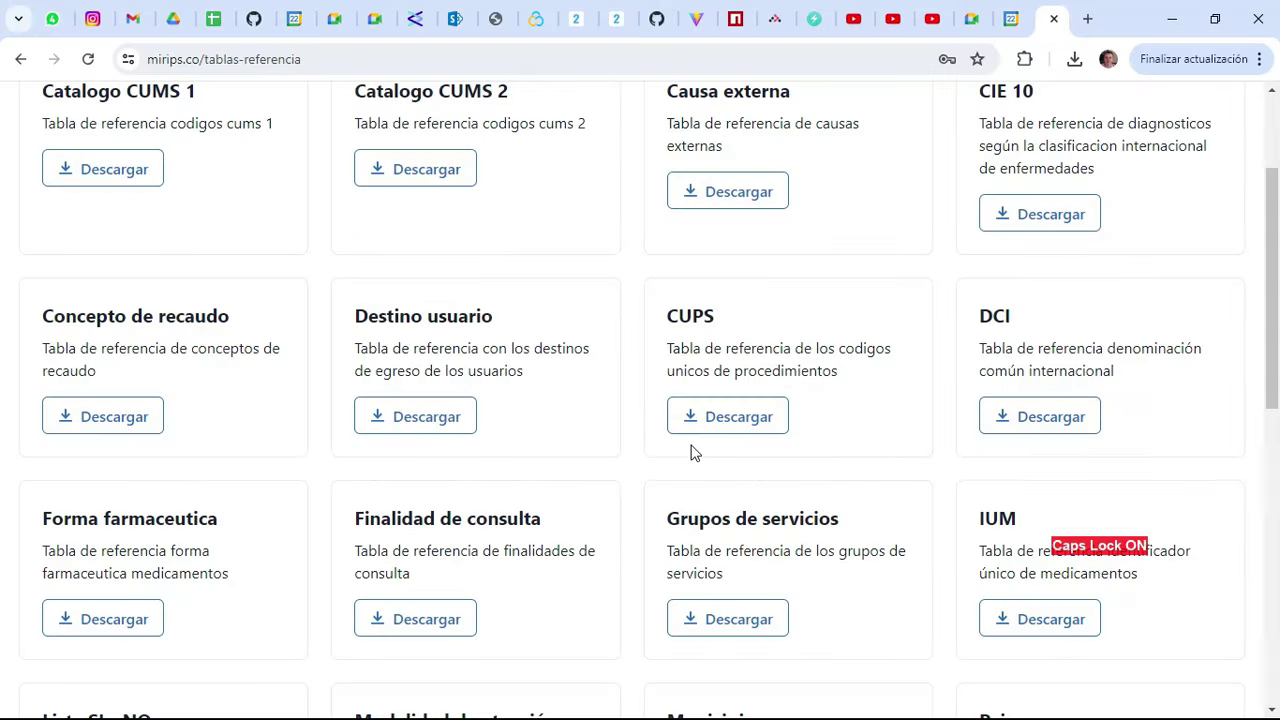
{"action": "scroll", "coordinate": [851, 203], "scroll_direction": "up", "scroll_amount": 2}
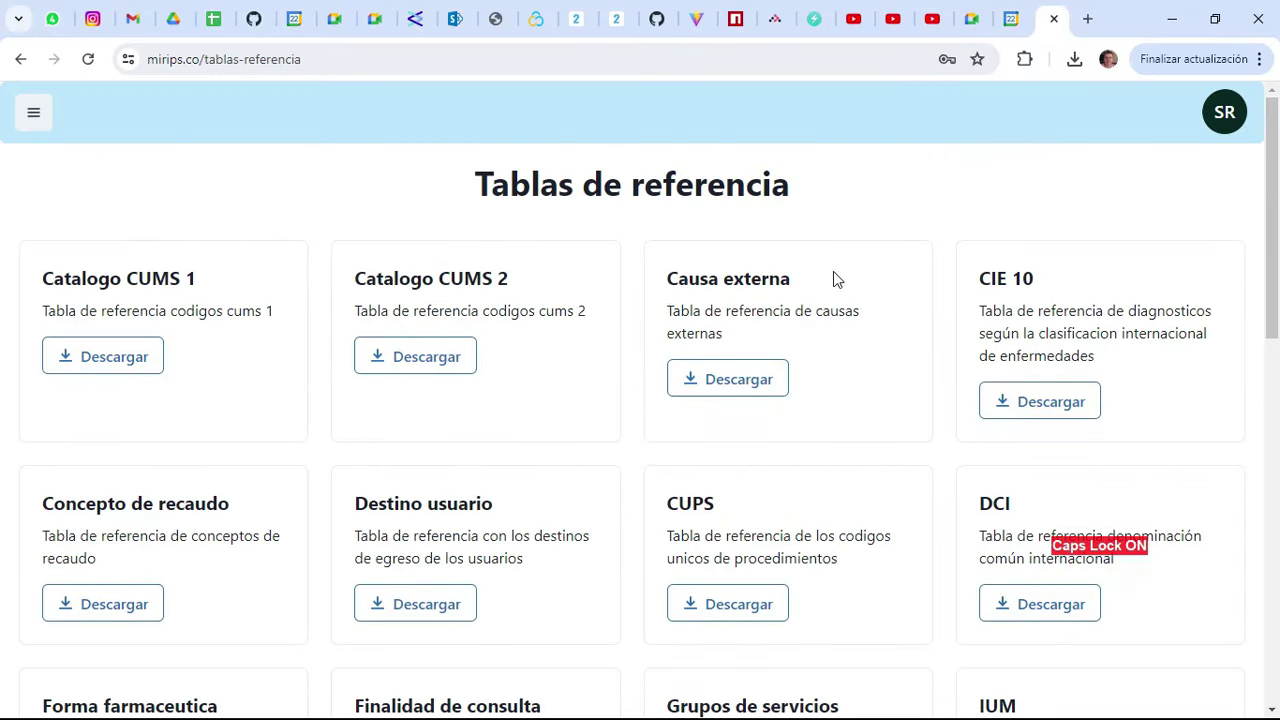